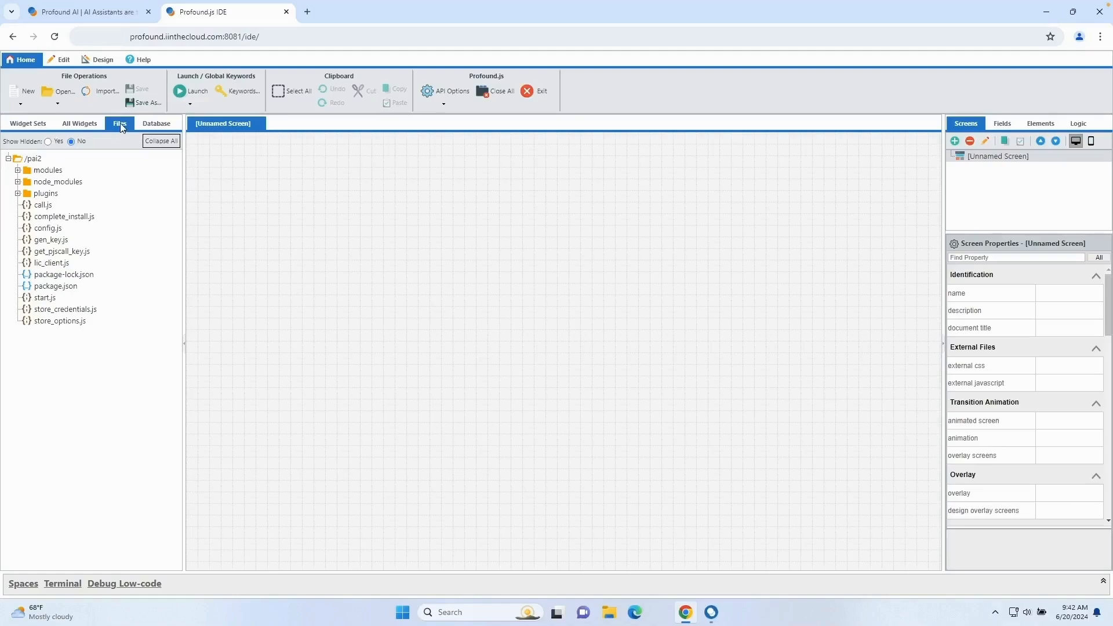
Step: Open config.js, and in a new browser tab open the Profound AI Model Configuration page from docs.profoundlogic.com
{"action": "double_click", "coordinate": [62, 230]}
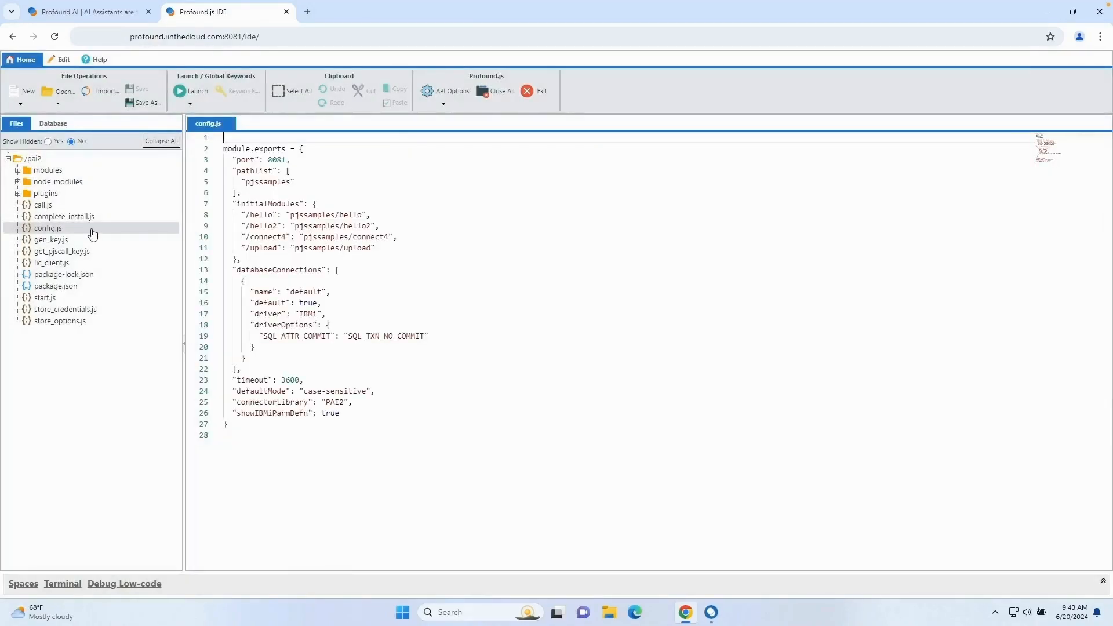
{"action": "left_click", "coordinate": [307, 12]}
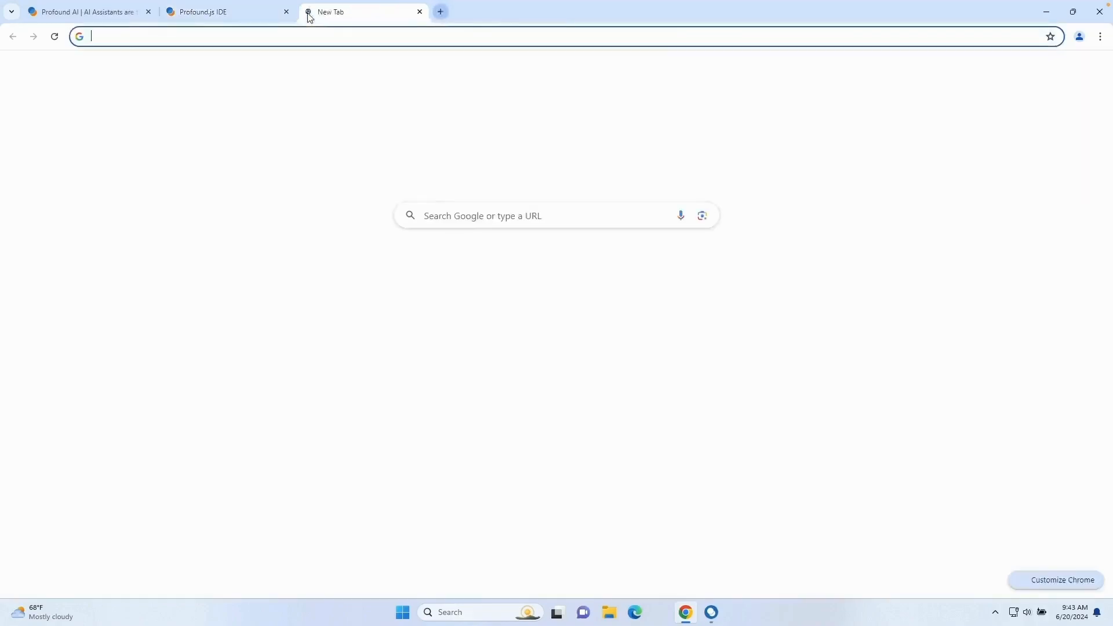
{"action": "left_click", "coordinate": [289, 38]}
{"action": "type", "text": "docs.profoundlogic.com"}
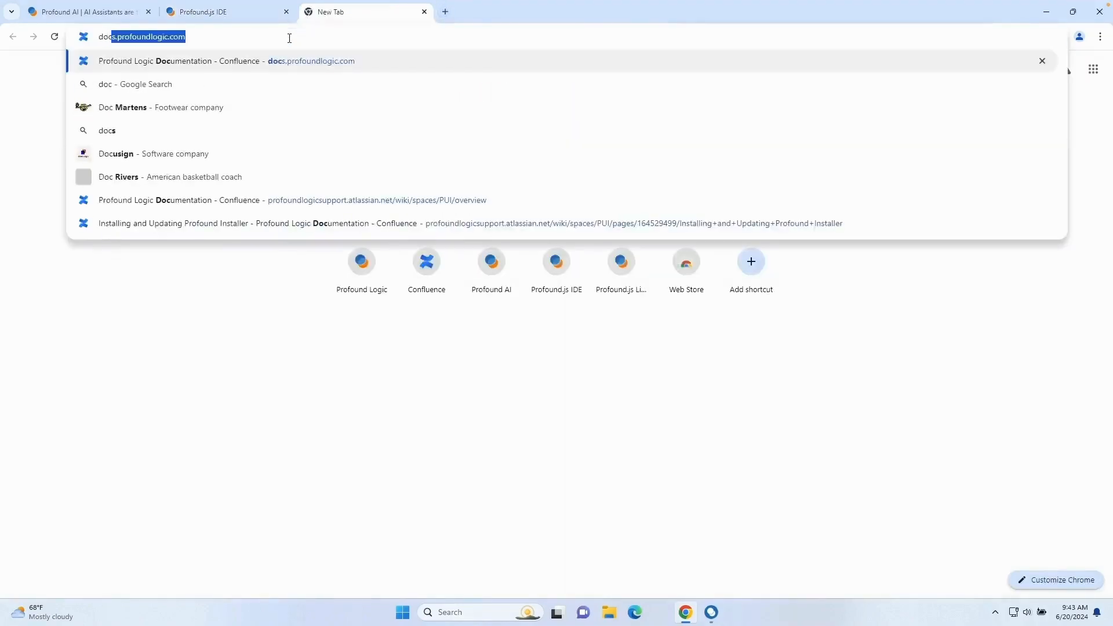
{"action": "key", "text": "Return"}
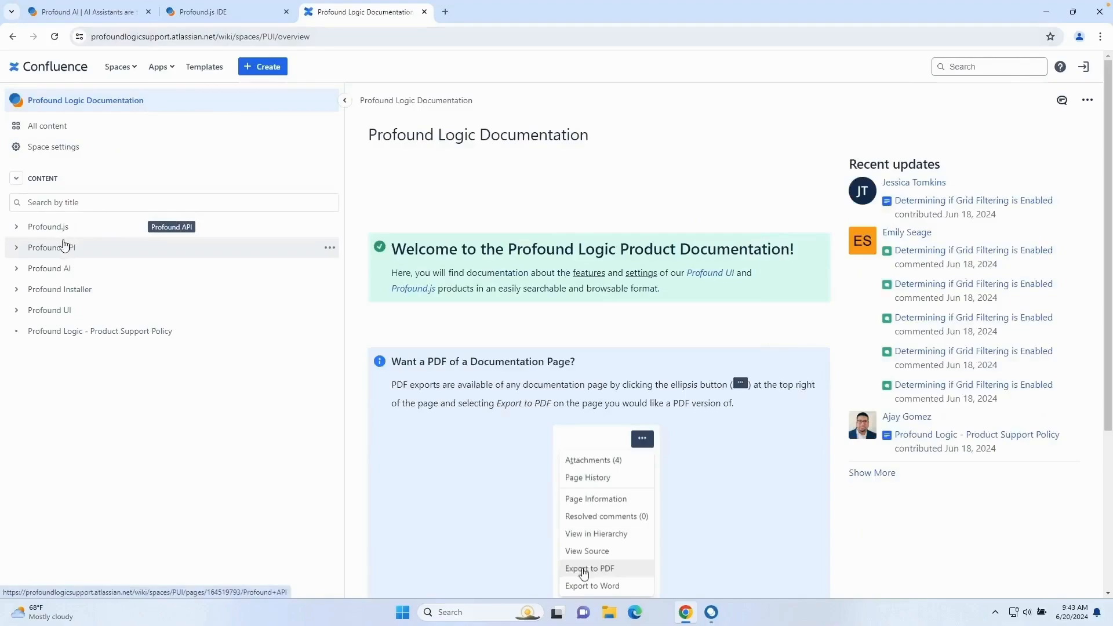
{"action": "left_click", "coordinate": [18, 272]}
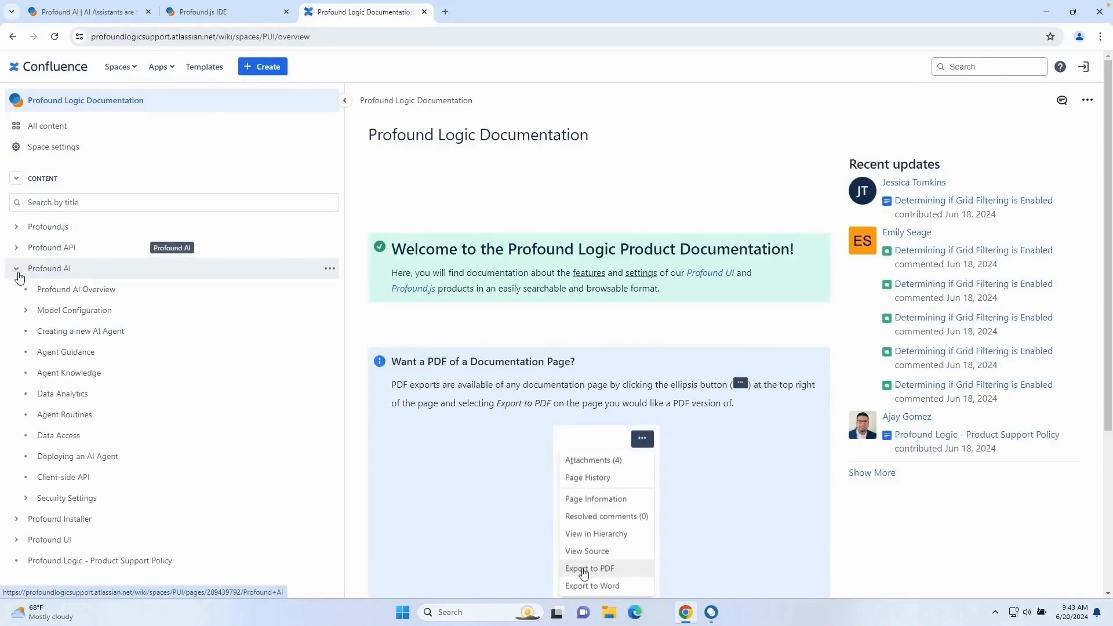
{"action": "left_click", "coordinate": [73, 313]}
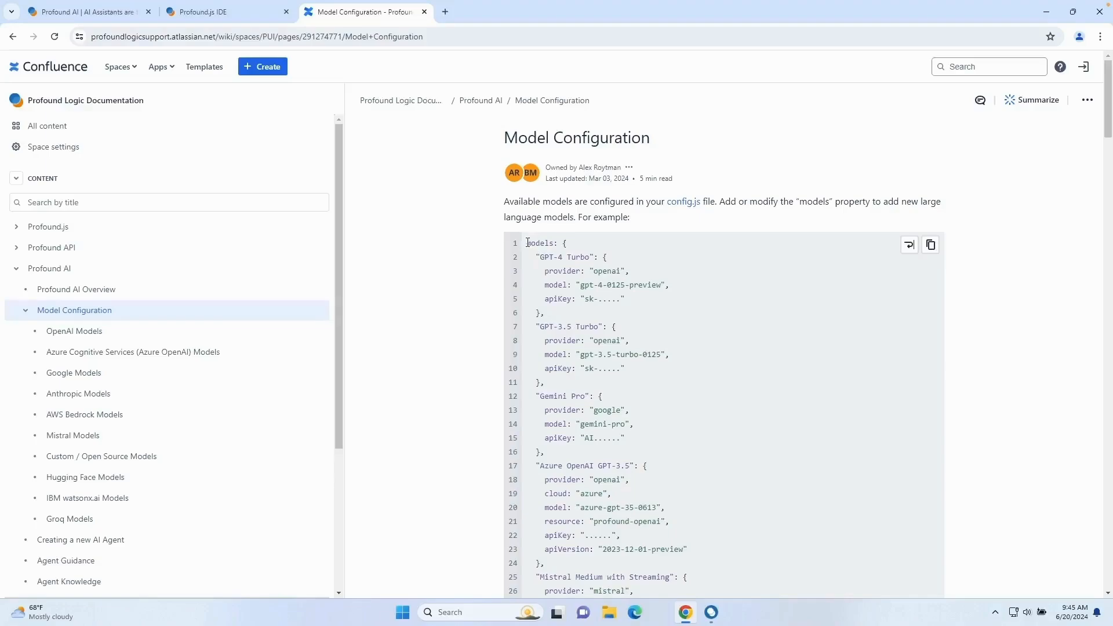
Step: Copy the whole "Claude 2 Streaming" model entry from the documentation's example code
{"action": "left_click_drag", "start_coordinate": [528, 242], "coordinate": [573, 317]}
{"action": "scroll", "coordinate": [572, 317], "scroll_direction": "down", "scroll_amount": 9}
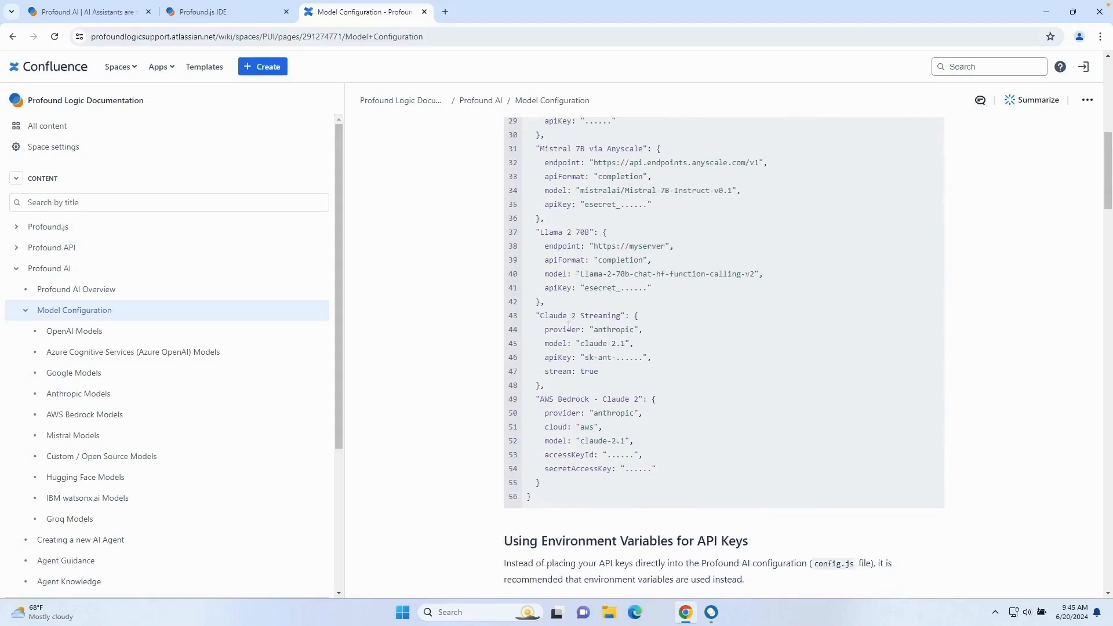
{"action": "left_click_drag", "start_coordinate": [535, 315], "coordinate": [568, 388]}
{"action": "key", "text": "ctrl+c"}
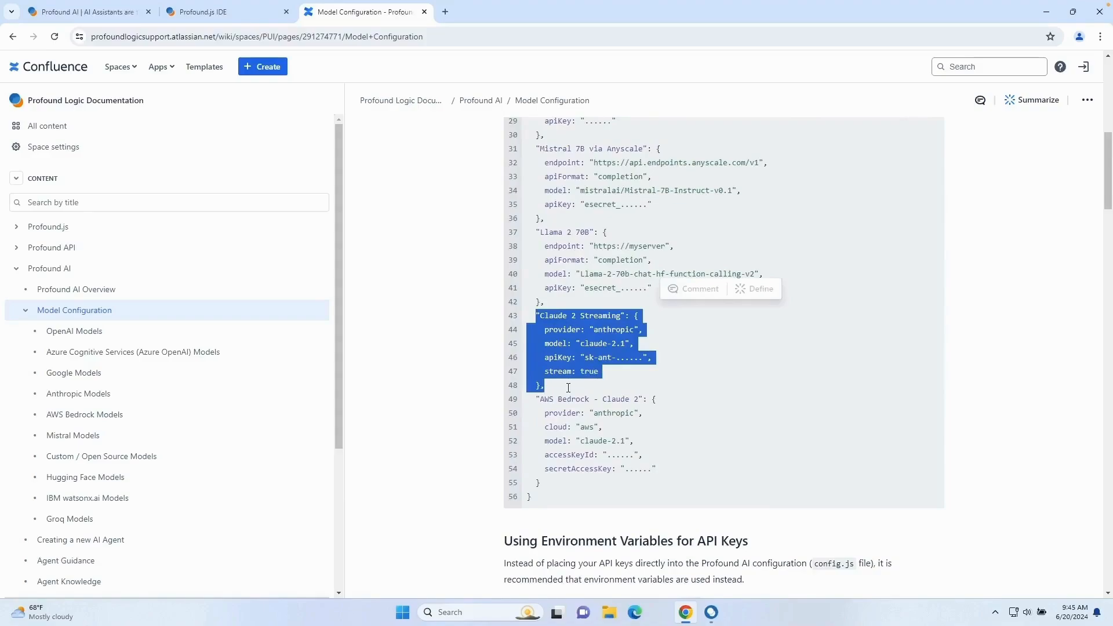
Step: Back in the Profound.js IDE, add a models object after showIBMiParmDefn in config.js and paste the copied model entry inside it
{"action": "left_click", "coordinate": [255, 13]}
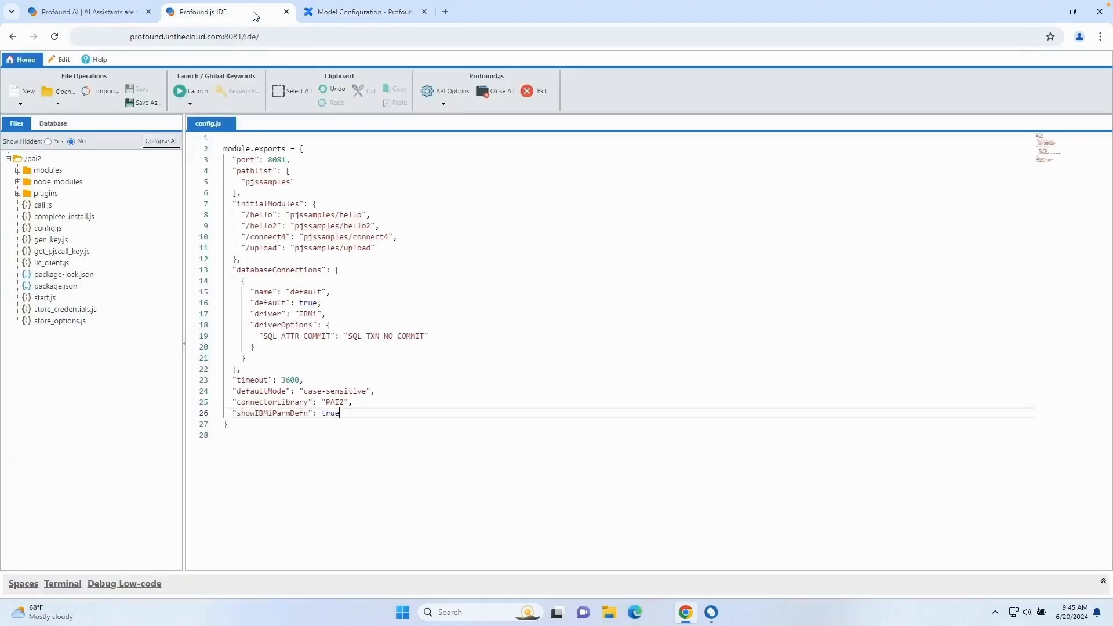
{"action": "left_click", "coordinate": [371, 411]}
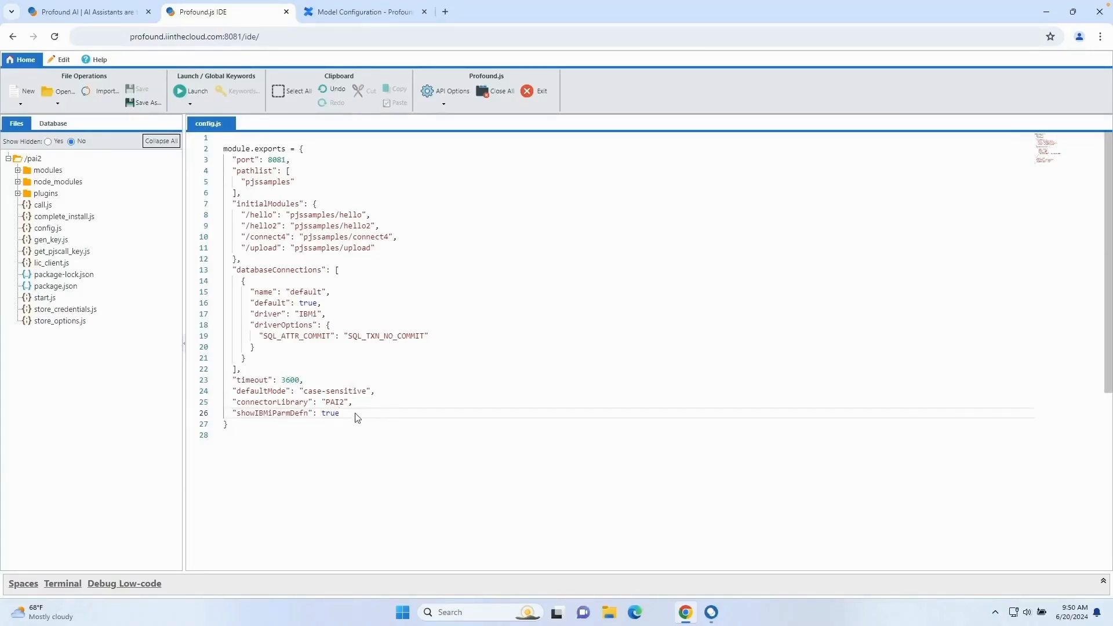
{"action": "type", "text": ","}
{"action": "key", "text": "Return"}
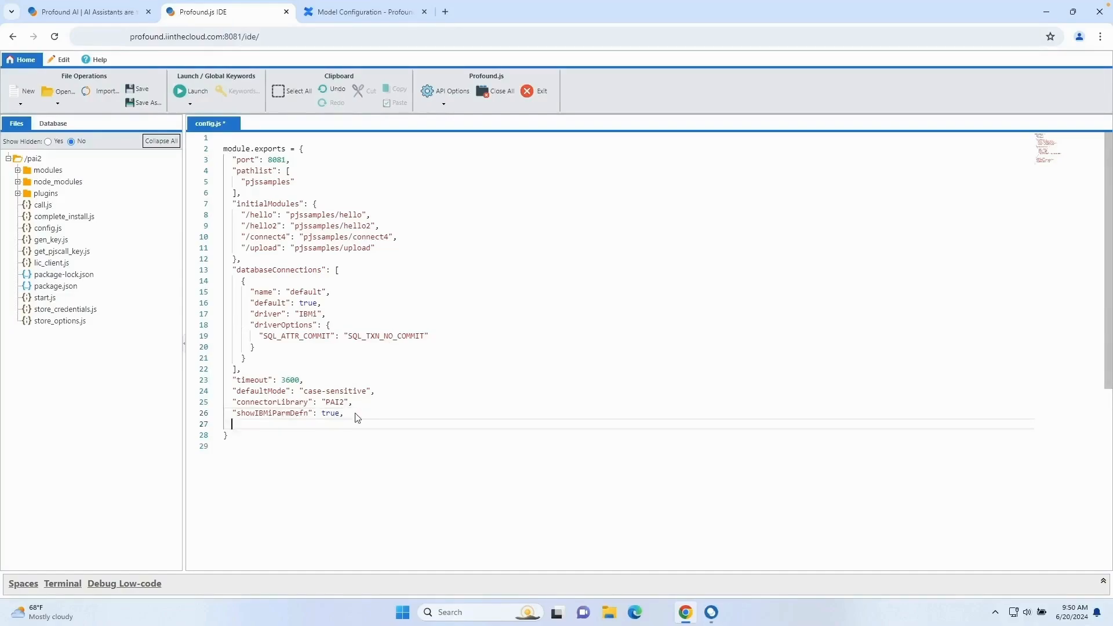
{"action": "type", "text": "models: {"}
{"action": "key", "text": "Return"}
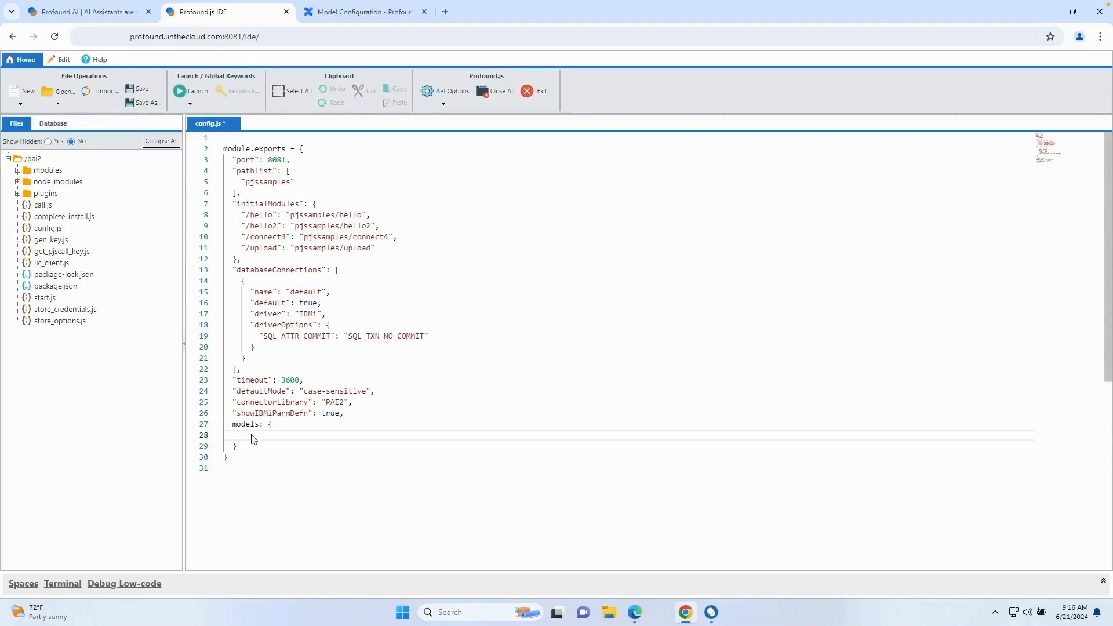
{"action": "key", "text": "ctrl+v"}
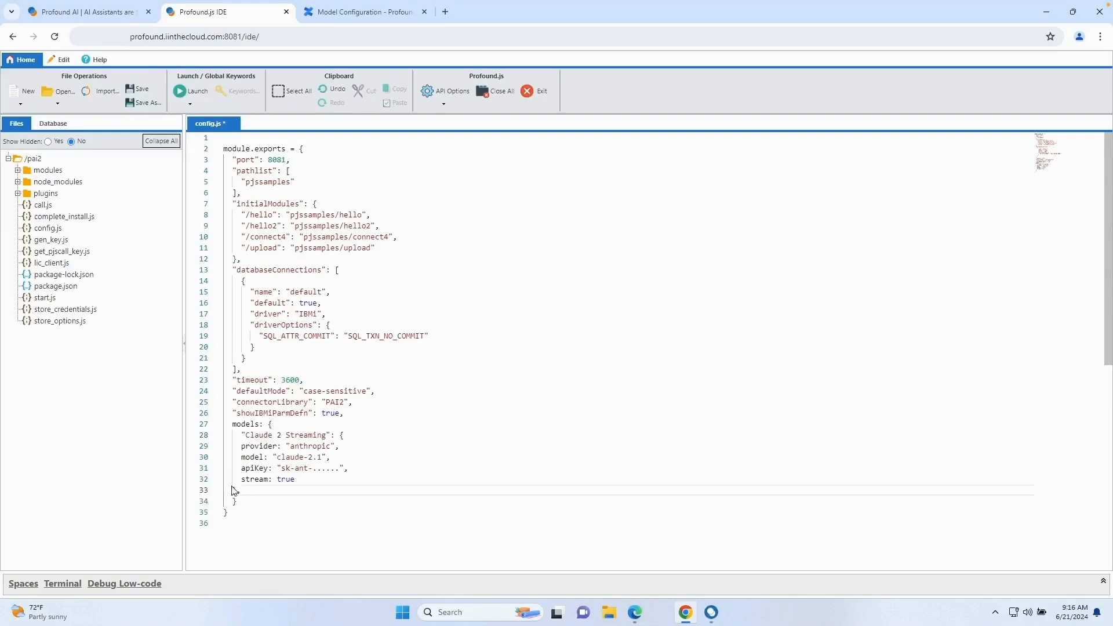
{"action": "left_click", "coordinate": [241, 491]}
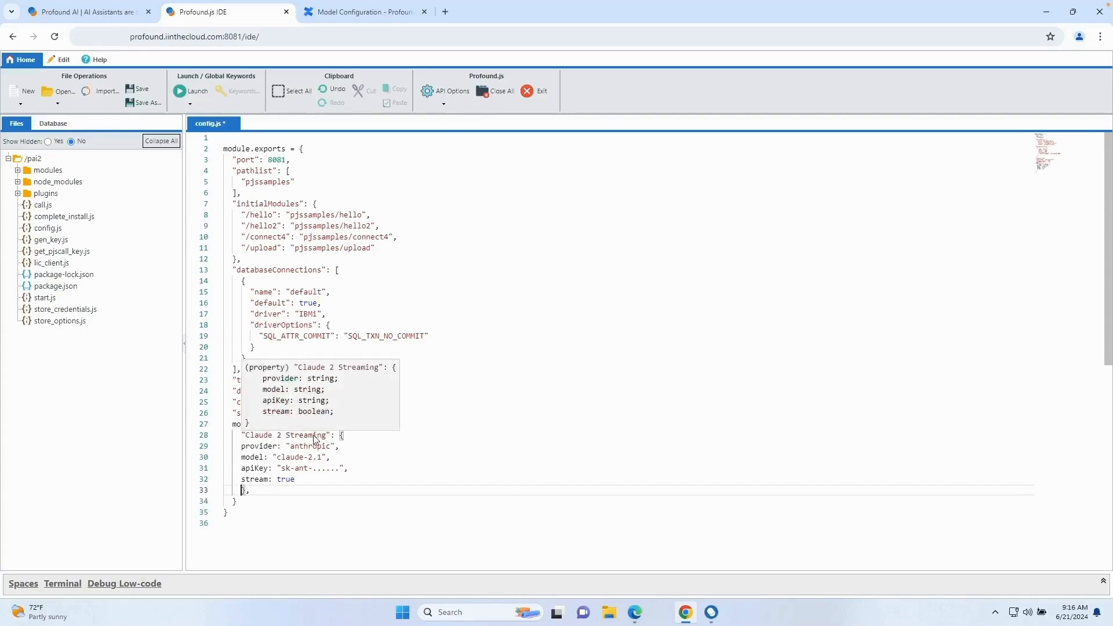
Step: Rename the pasted model entry to "Claude 3.5 Sonnet"
{"action": "left_click", "coordinate": [327, 440]}
{"action": "left_click_drag", "start_coordinate": [327, 439], "coordinate": [279, 439]}
{"action": "type", "text": "3.5 Sonnet"}
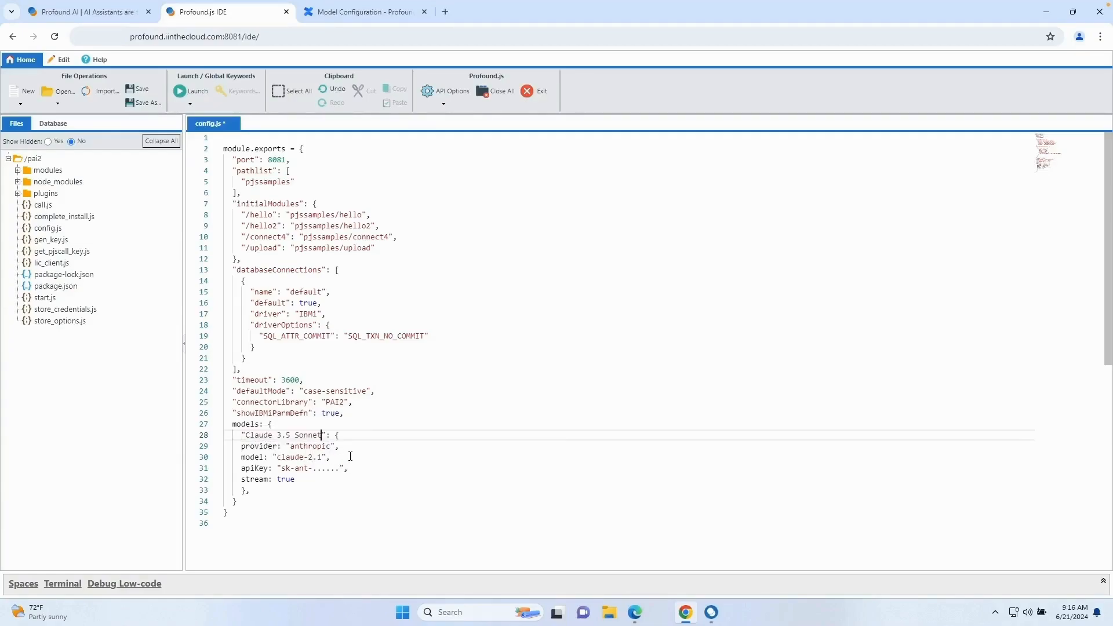
{"action": "left_click_drag", "start_coordinate": [322, 434], "coordinate": [244, 435]}
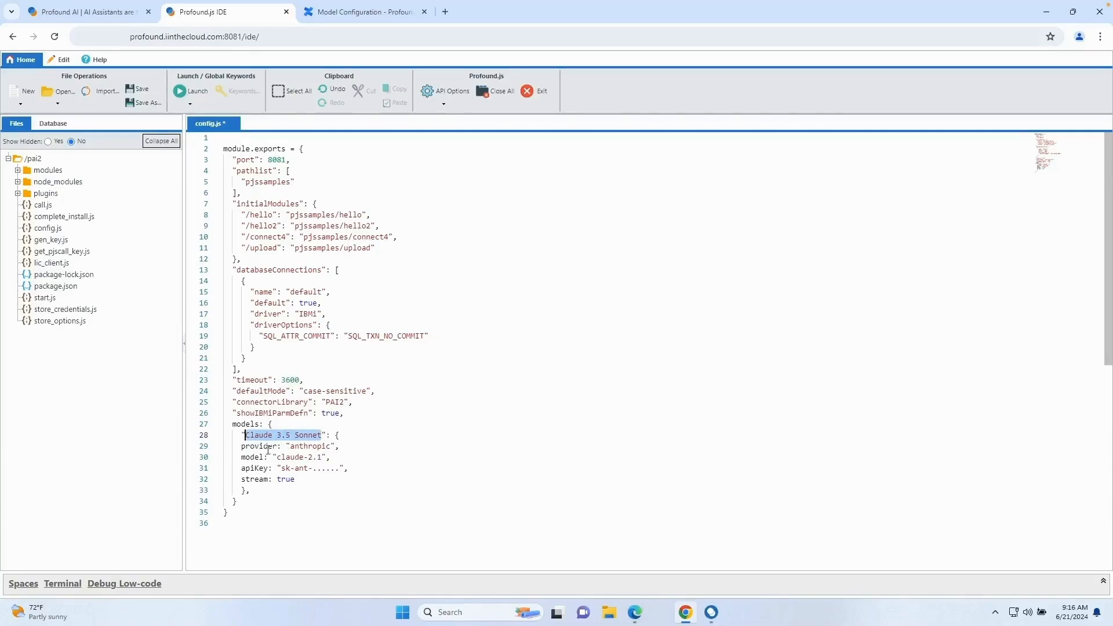
Step: Set the entry's model value to "claude-3-5-sonnet-20240620"
{"action": "left_click", "coordinate": [319, 457]}
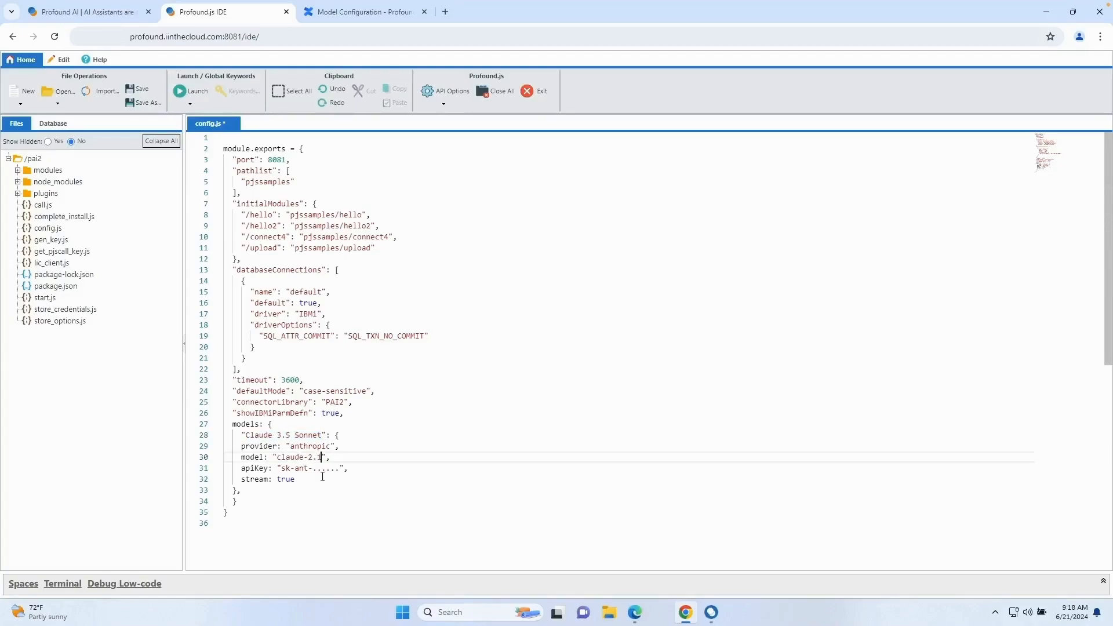
{"action": "key", "text": "BackSpace"}
{"action": "key", "text": "BackSpace"}
{"action": "key", "text": "BackSpace"}
{"action": "type", "text": "3-5-sonnet-20240620"}
Step: Replace the apiKey placeholder string with process.env.ANTHROPIC_KEY and save config.js
{"action": "left_click", "coordinate": [367, 469]}
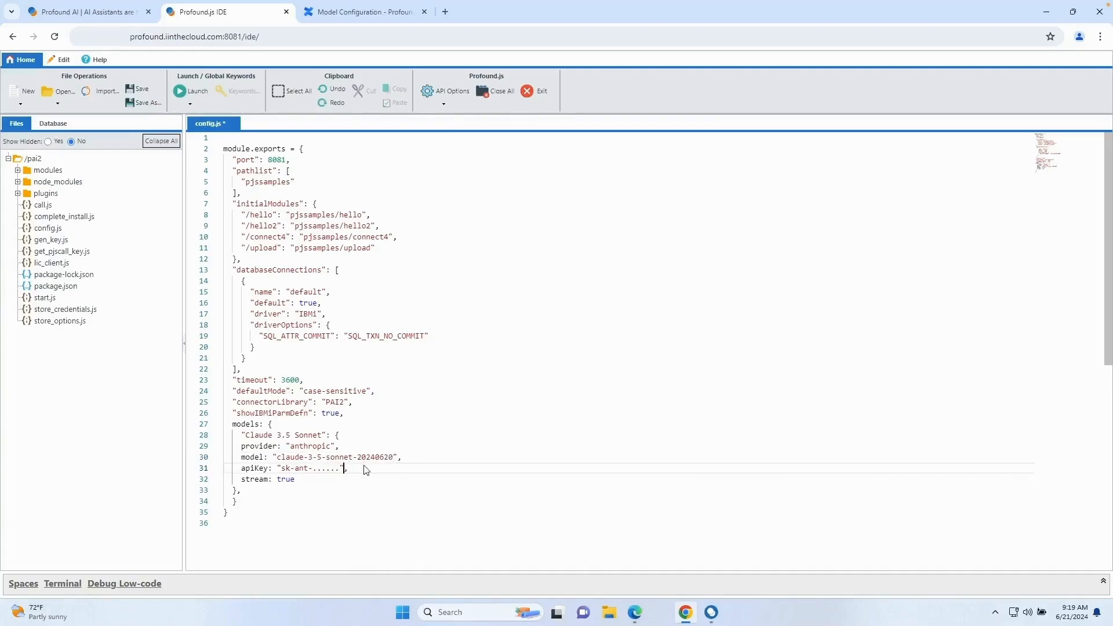
{"action": "key", "text": "shift+Left"}
{"action": "key", "text": "shift+Left"}
{"action": "key", "text": "shift+Left"}
{"action": "key", "text": "shift+Left"}
{"action": "key", "text": "shift+Left"}
{"action": "key", "text": "shift+Left"}
{"action": "key", "text": "shift+Left"}
{"action": "key", "text": "shift+Left"}
{"action": "key", "text": "shift+Left"}
{"action": "key", "text": "shift+Left"}
{"action": "key", "text": "shift+Left"}
{"action": "key", "text": "shift+Left"}
{"action": "key", "text": "shift+Left"}
{"action": "key", "text": "shift+Left"}
{"action": "key", "text": "shift+Left"}
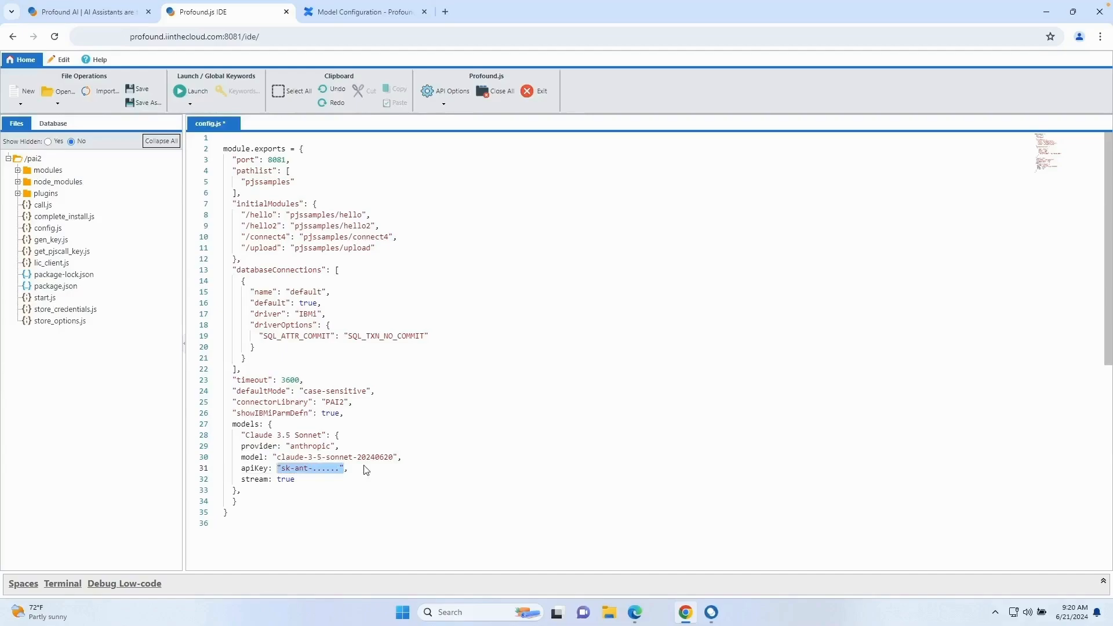
{"action": "type", "text": "process."}
{"action": "type", "text": "env"}
{"action": "type", "text": ".ANT"}
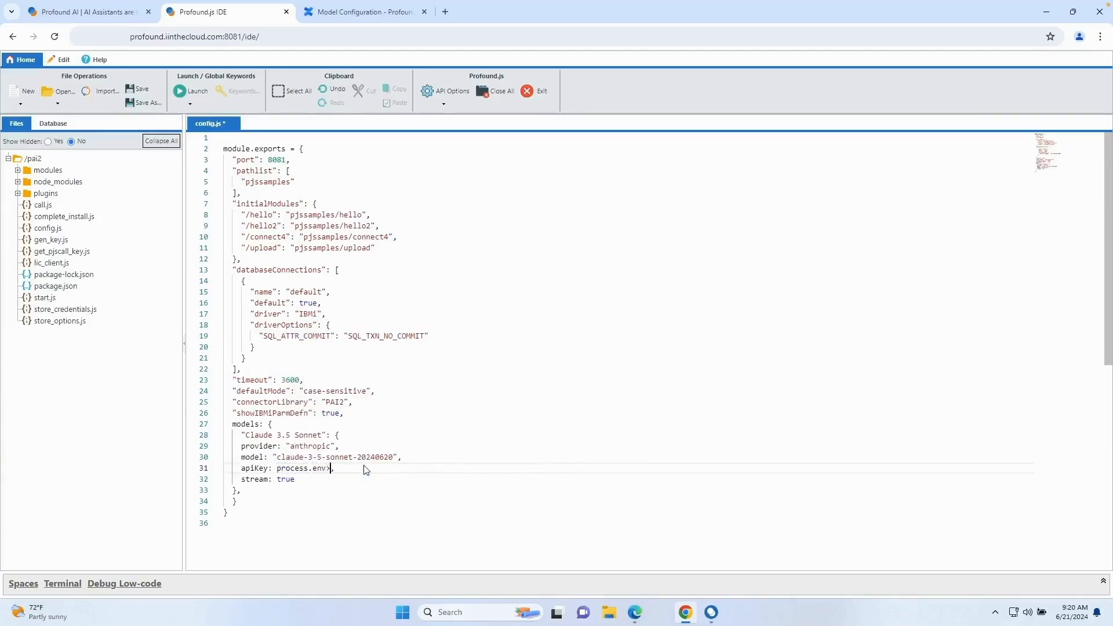
{"action": "key", "text": "BackSpace"}
{"action": "key", "text": "BackSpace"}
{"action": "type", "text": "NTHROPIC>K"}
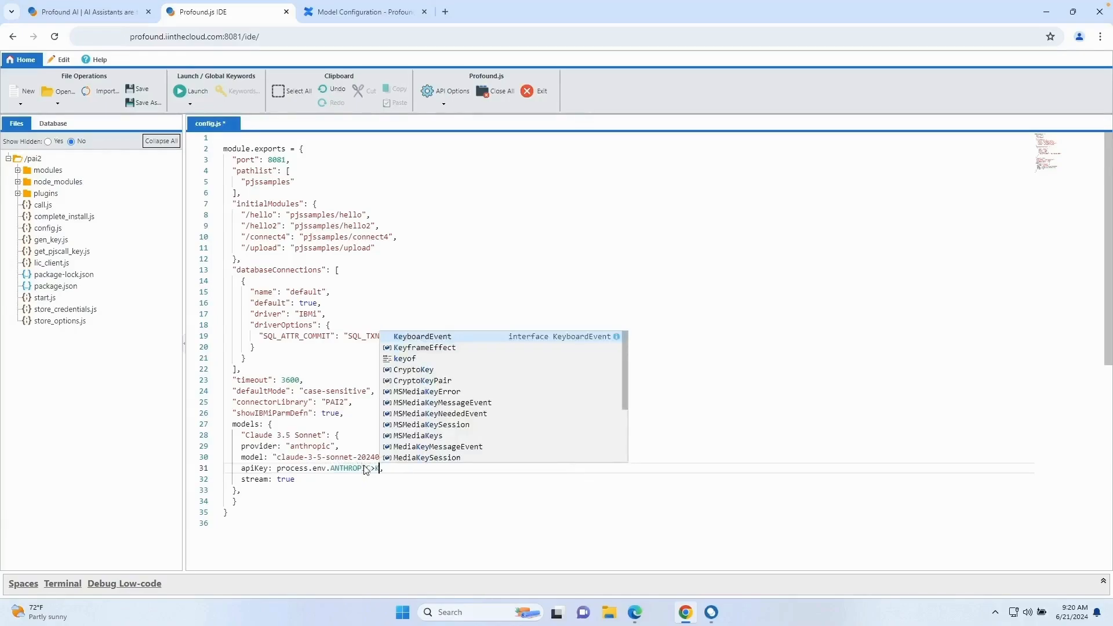
{"action": "key", "text": "Escape"}
{"action": "type", "text": "EY"}
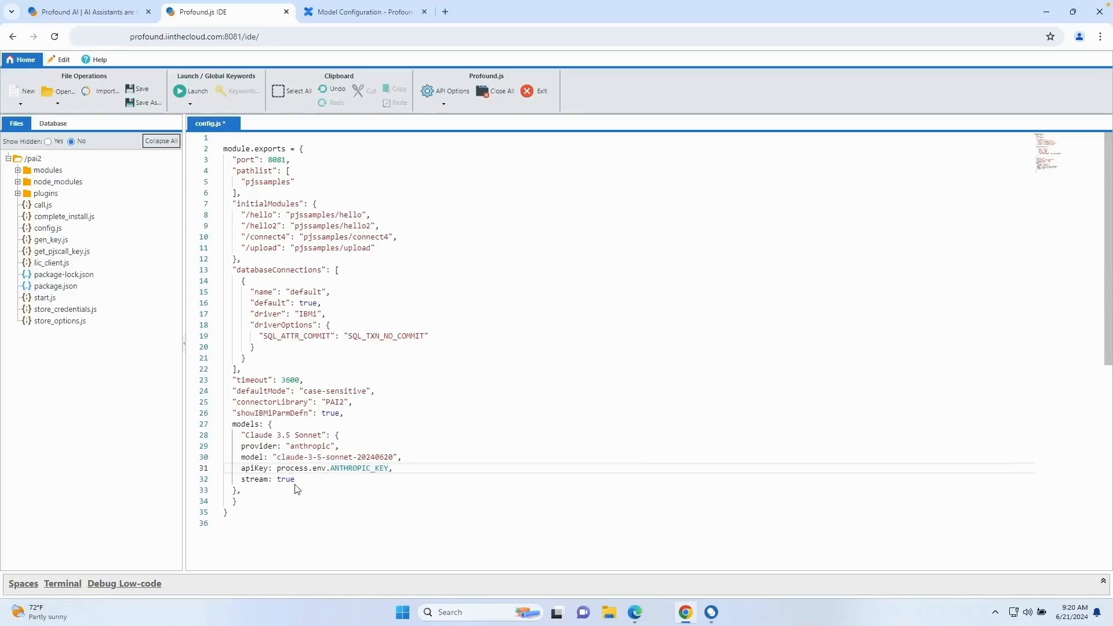
{"action": "left_click", "coordinate": [137, 90]}
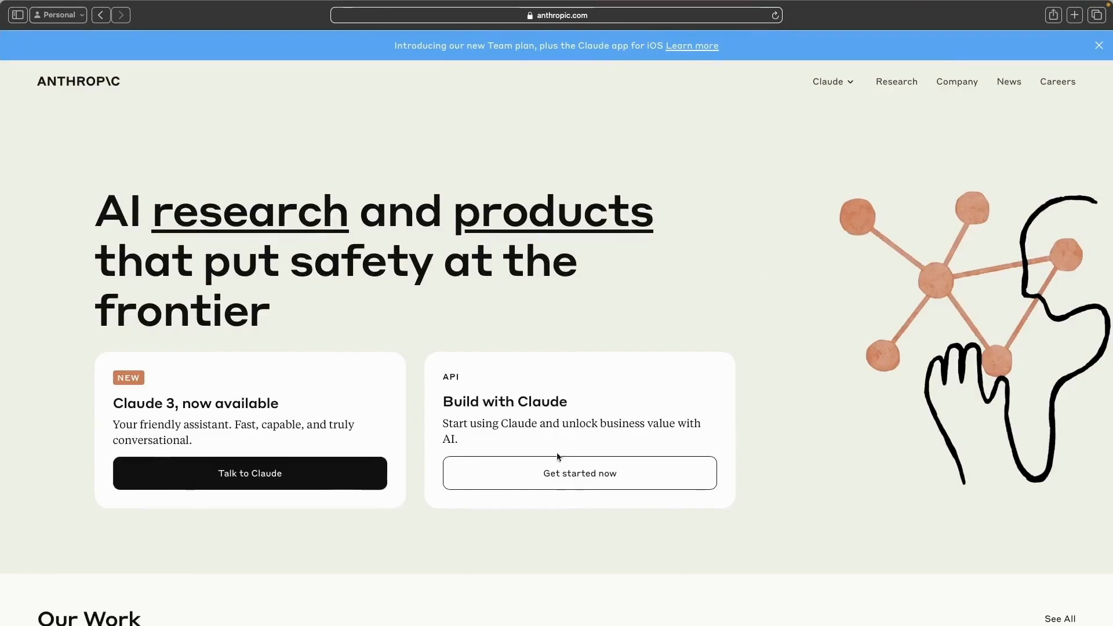
Step: From anthropic.com, go to the Anthropic Console's API keys, create a key named pai-test and copy the generated key
{"action": "left_click", "coordinate": [572, 472]}
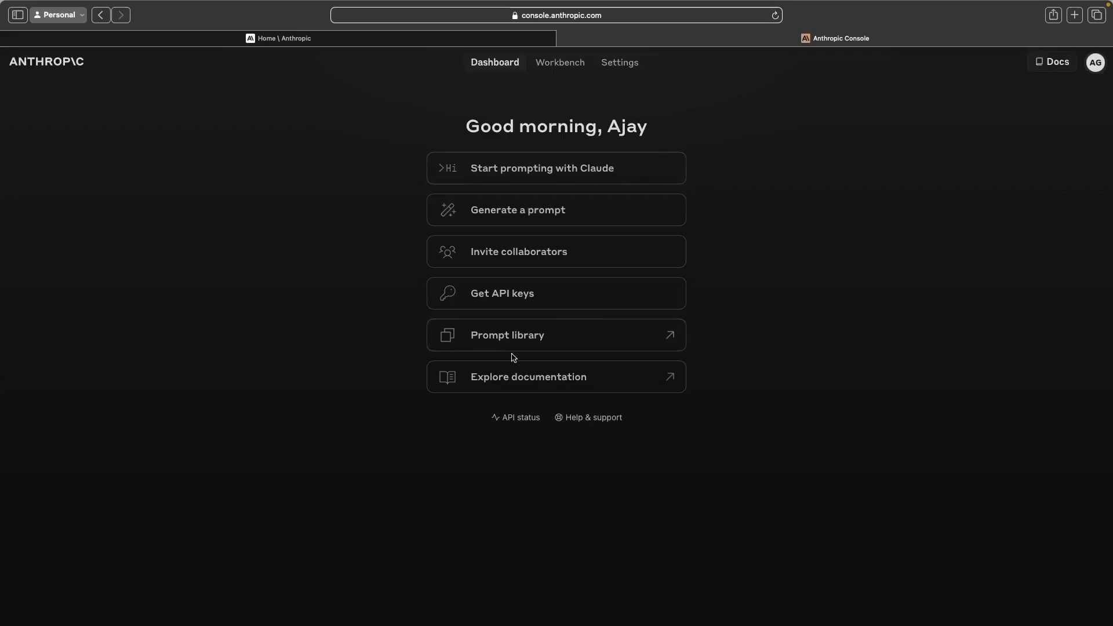
{"action": "left_click", "coordinate": [521, 294]}
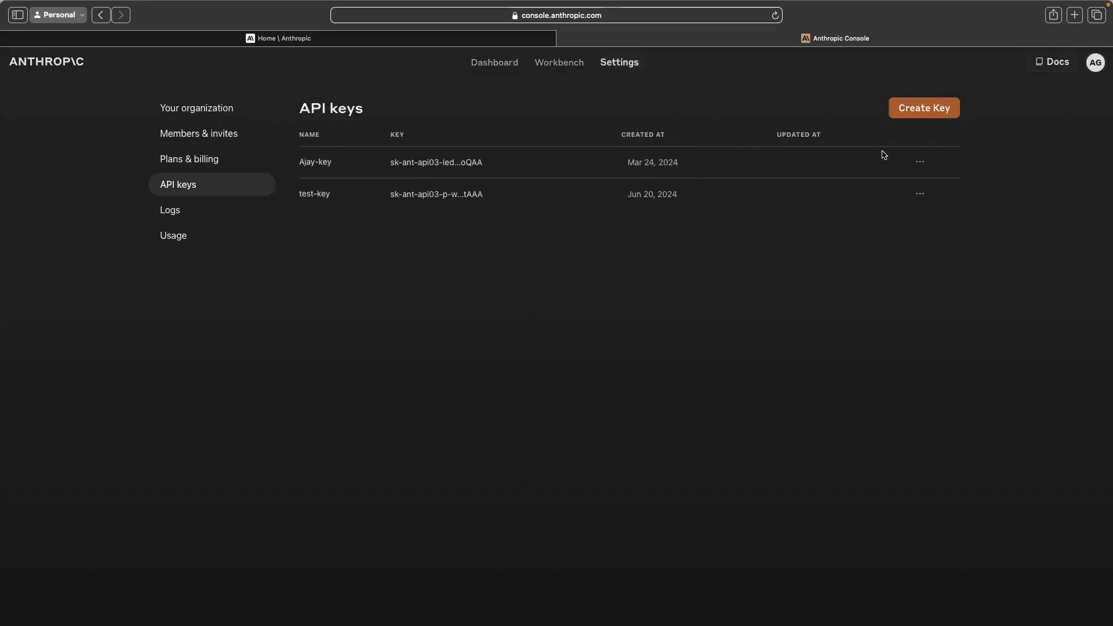
{"action": "left_click", "coordinate": [918, 113]}
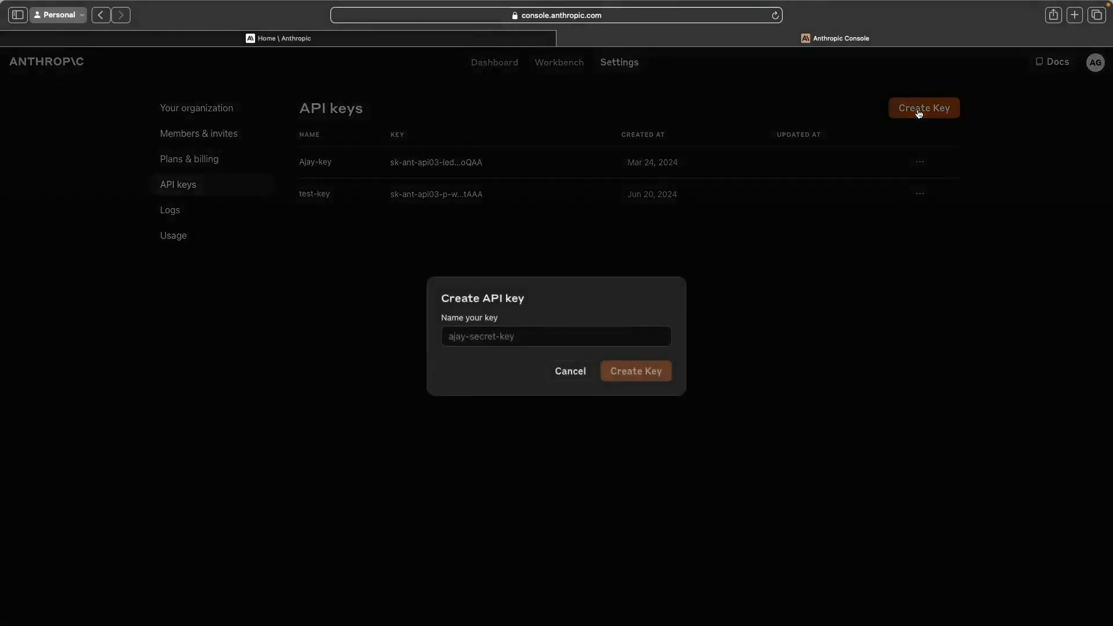
{"action": "left_click", "coordinate": [577, 340]}
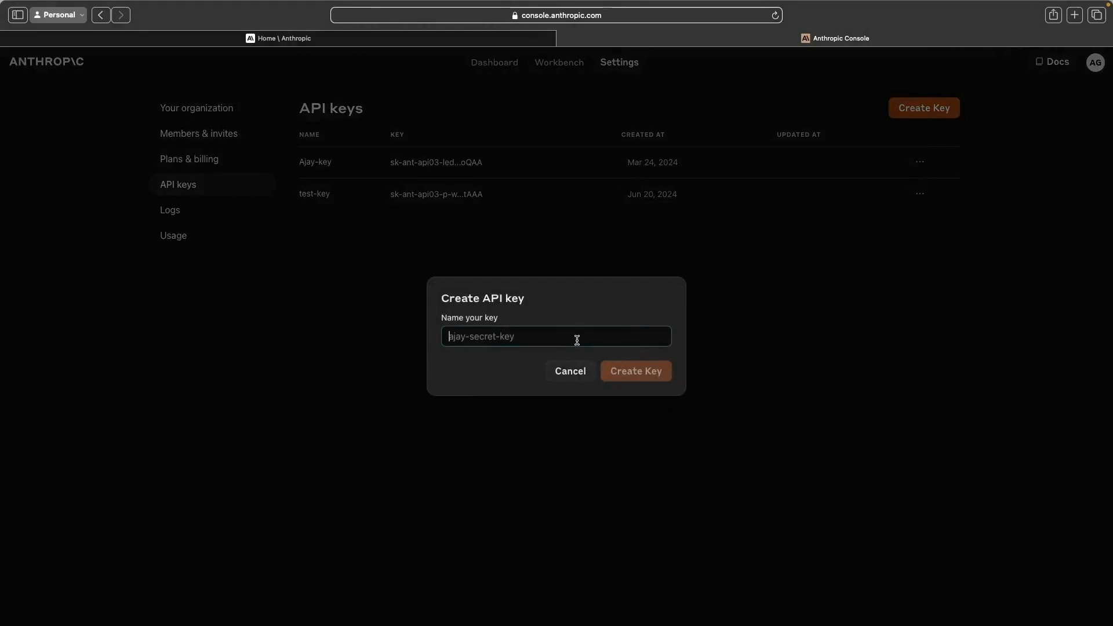
{"action": "type", "text": "pai-test"}
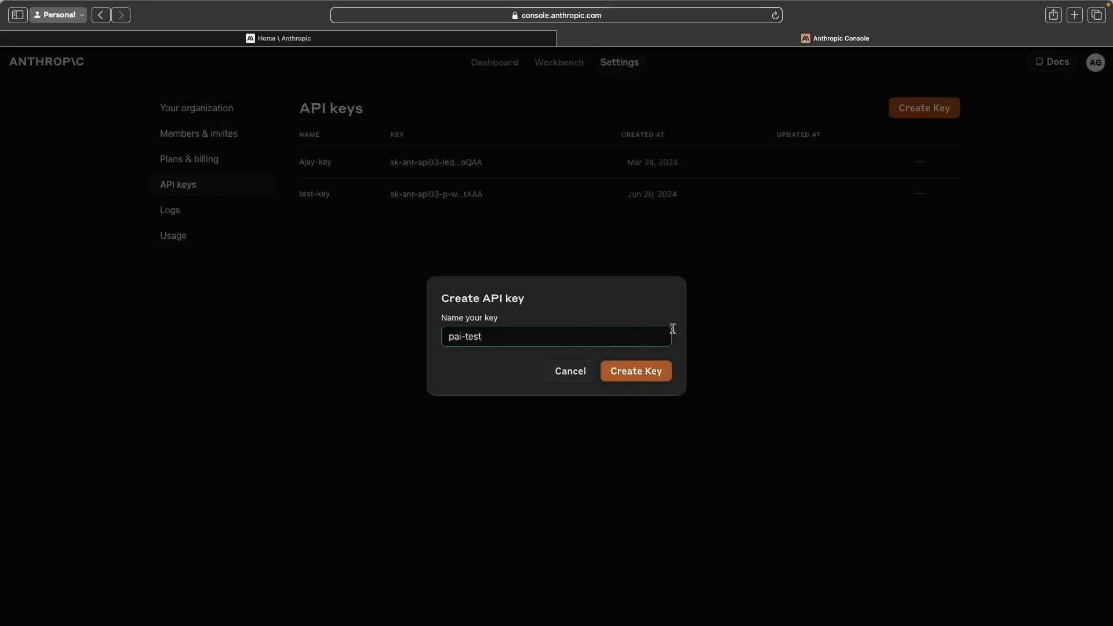
{"action": "left_click", "coordinate": [651, 375]}
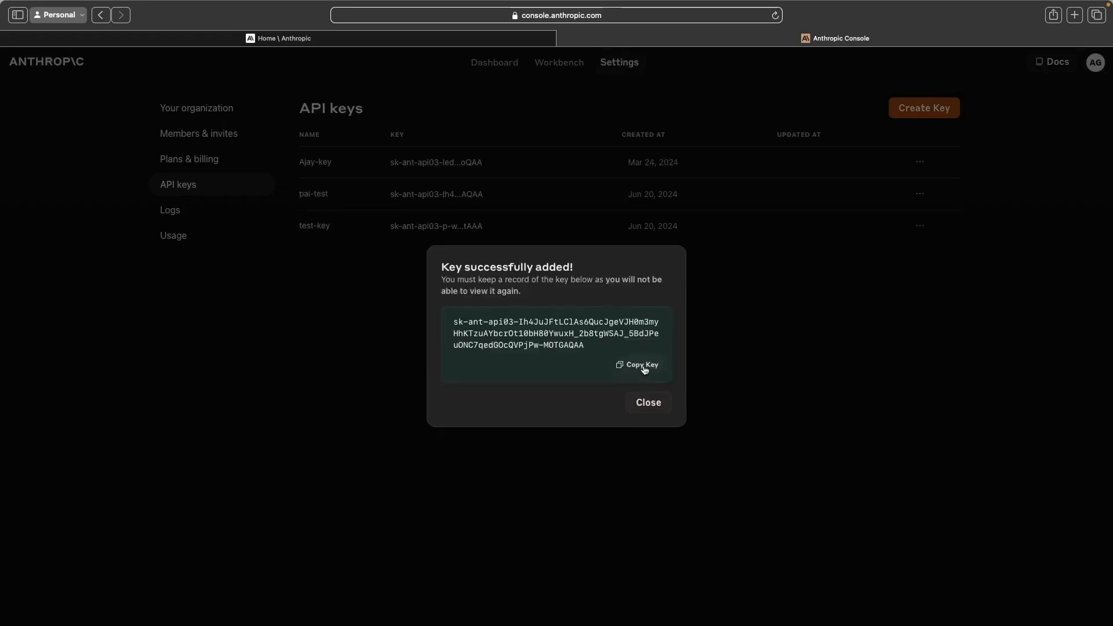
{"action": "left_click", "coordinate": [645, 369]}
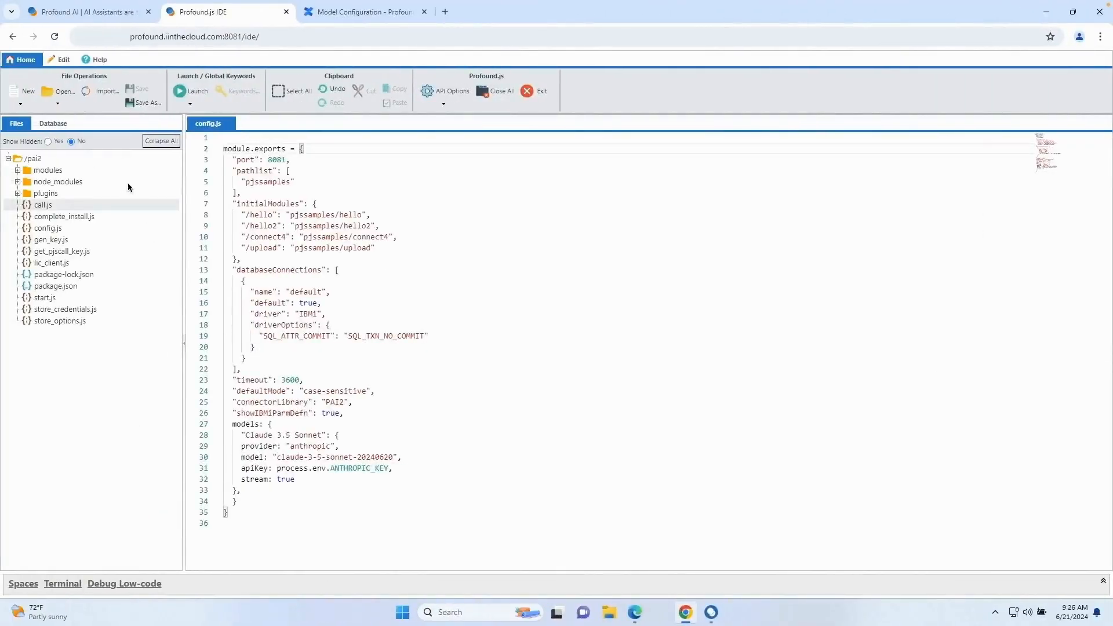
Step: Show hidden files, open .env, add an ANTHROPIC_KEY= line with the copied Anthropic API key below OPENAI_API_KEY, and save the file
{"action": "left_click", "coordinate": [48, 142]}
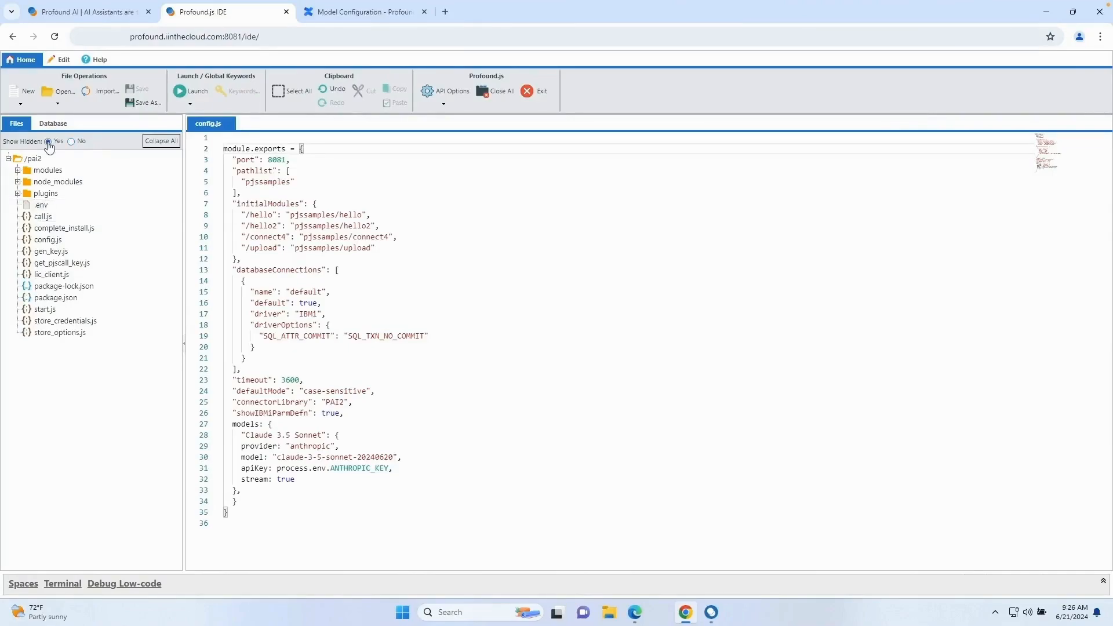
{"action": "double_click", "coordinate": [44, 207]}
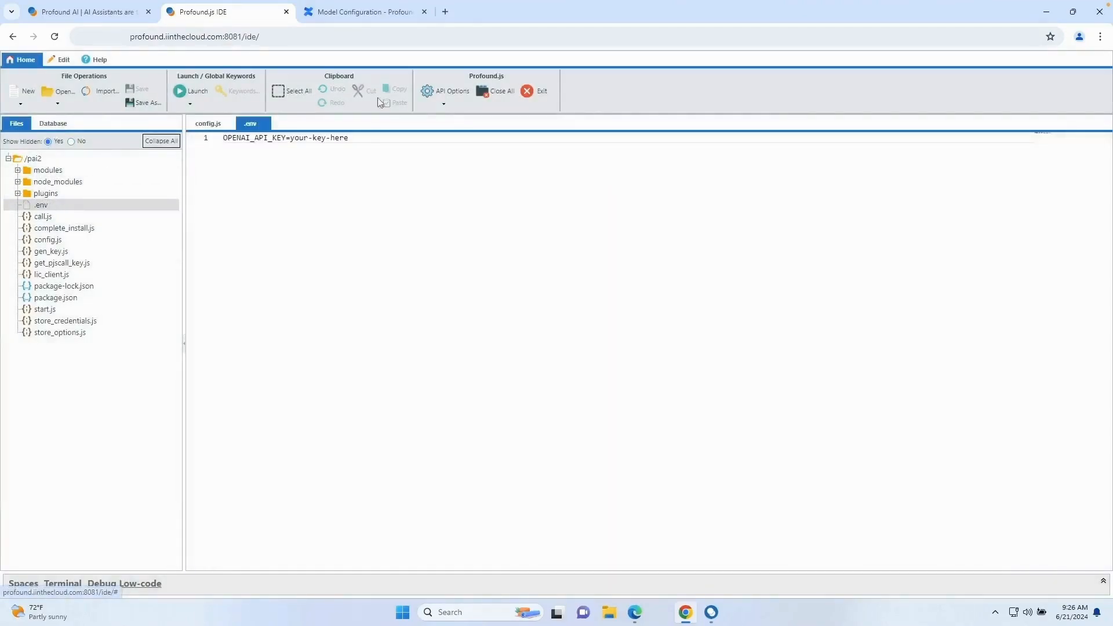
{"action": "left_click", "coordinate": [364, 137]}
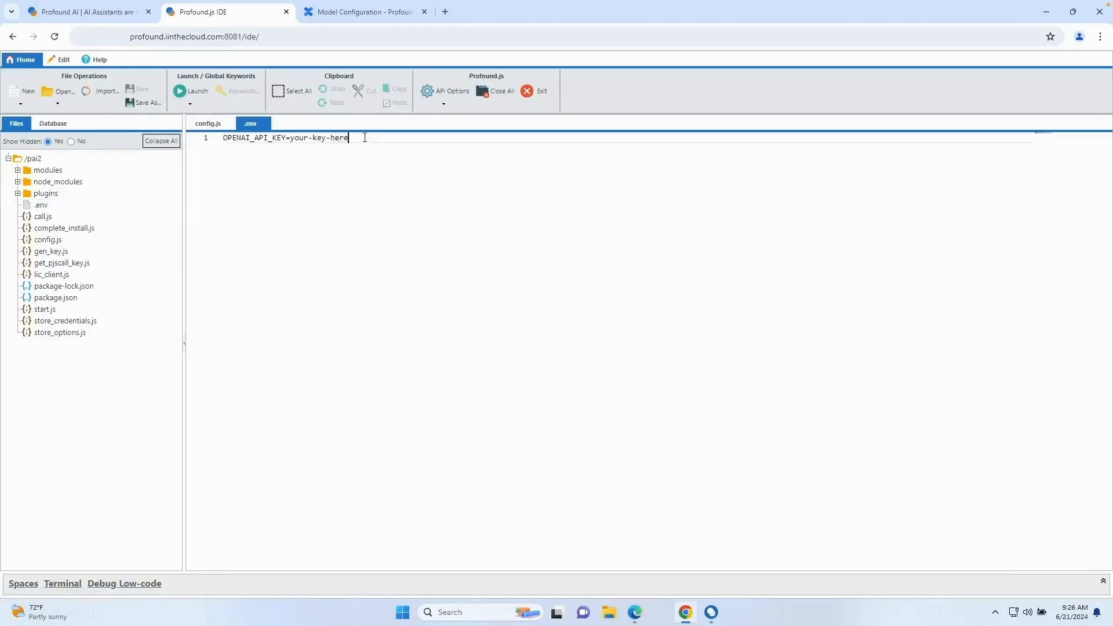
{"action": "key", "text": "Return"}
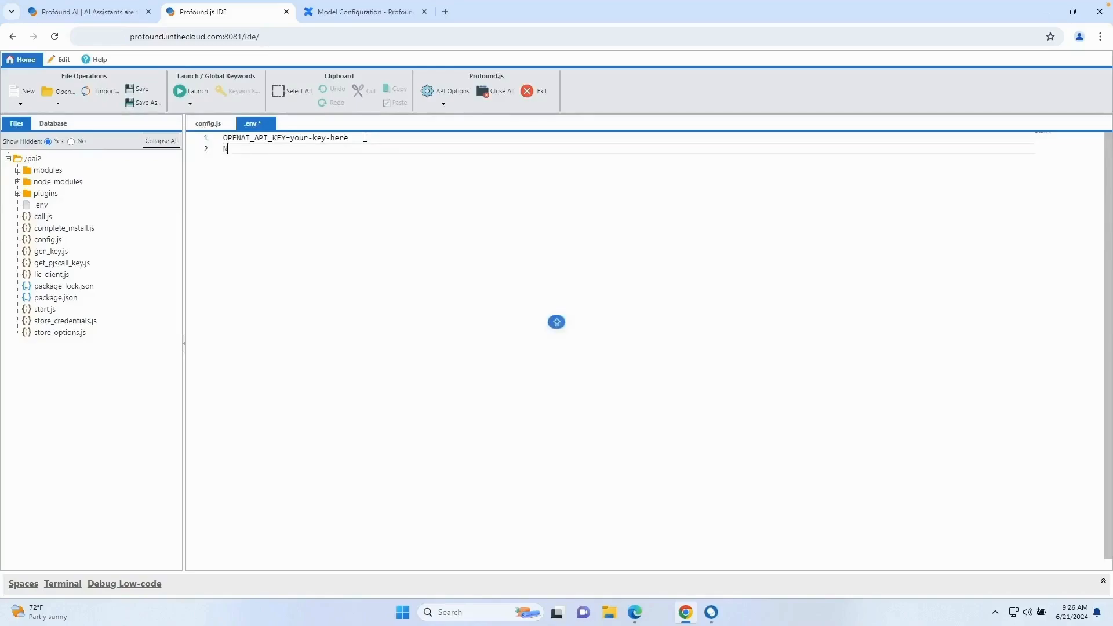
{"action": "type", "text": "ANTHROPIC_KEY="}
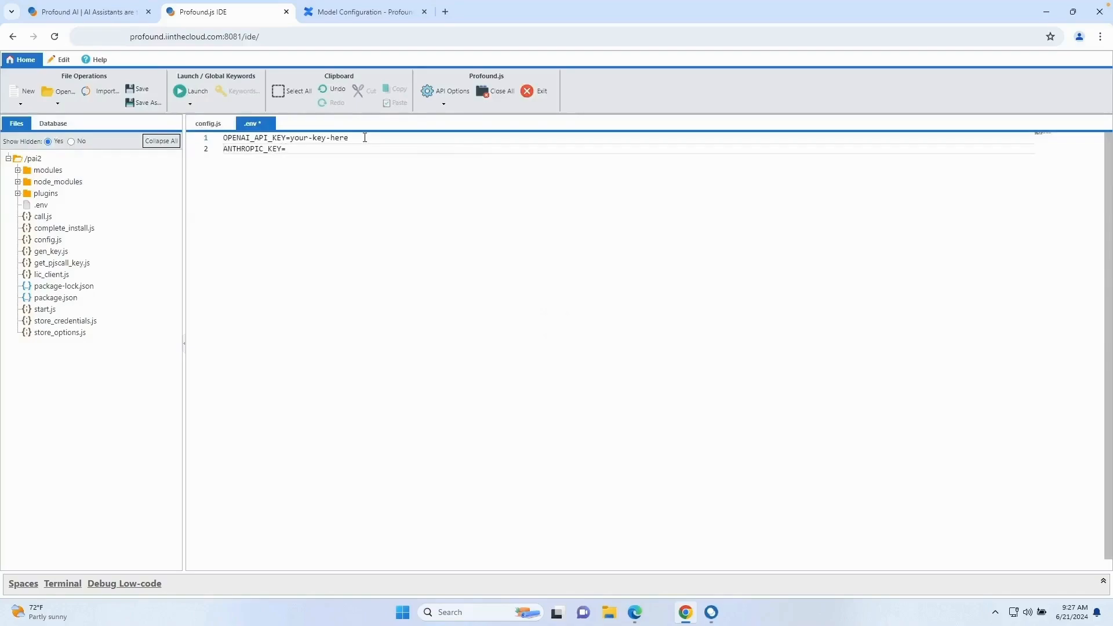
{"action": "key", "text": "ctrl+v"}
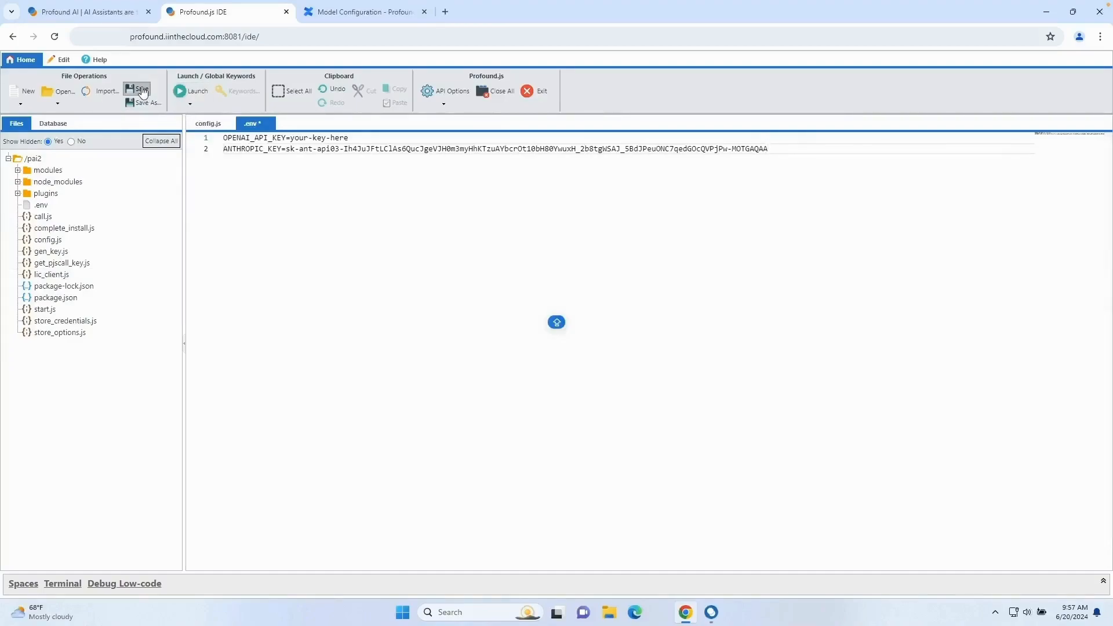
{"action": "left_click", "coordinate": [142, 90]}
{"action": "left_click", "coordinate": [70, 586]}
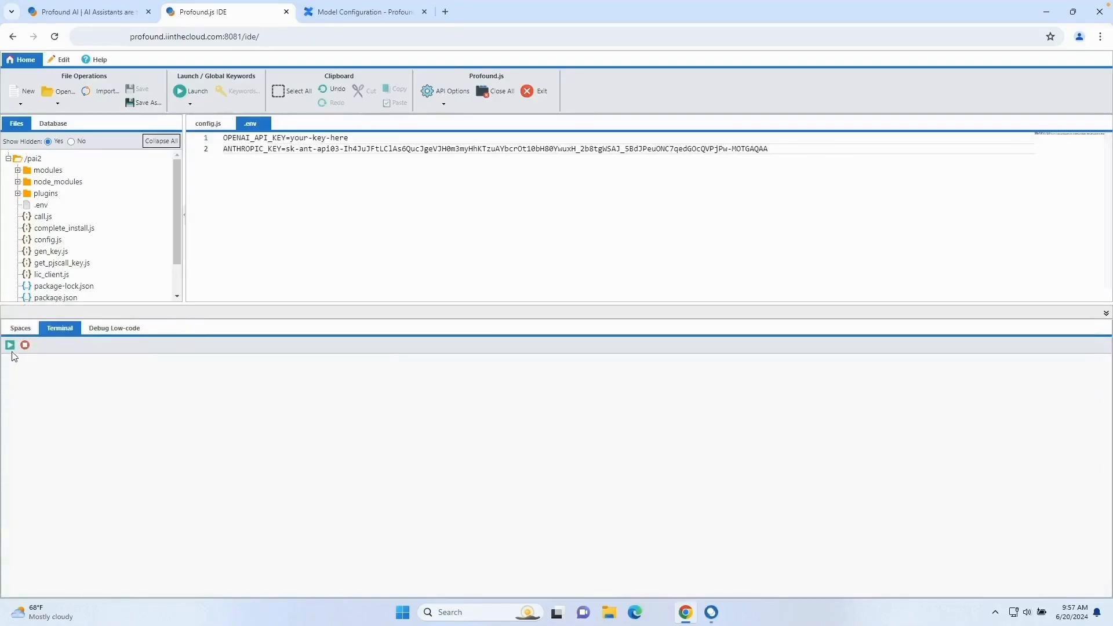
{"action": "left_click", "coordinate": [11, 346]}
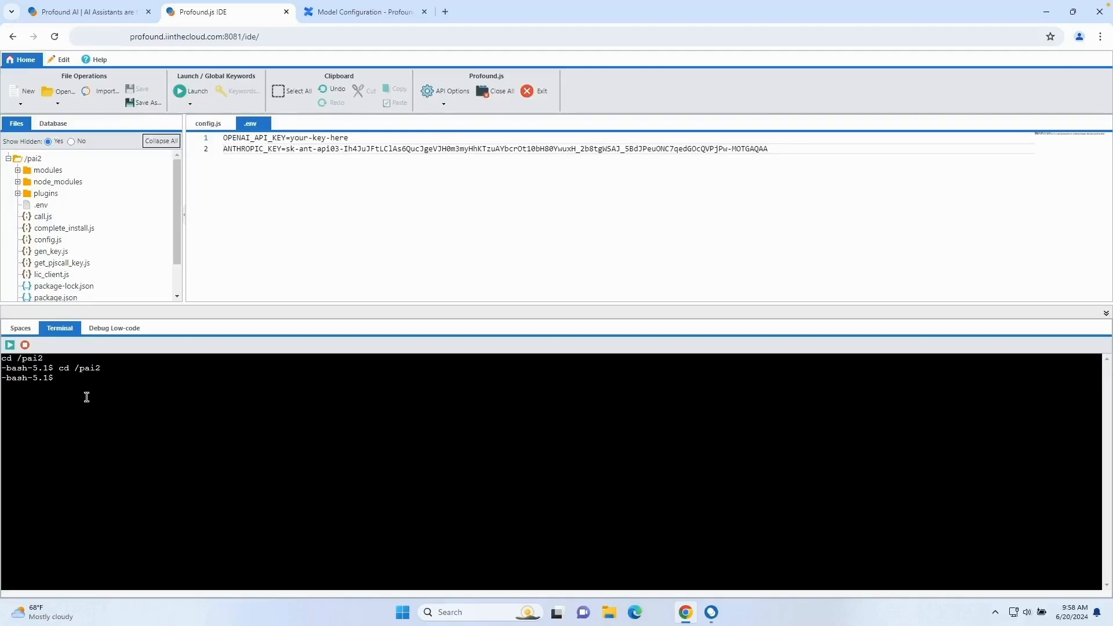
{"action": "type", "text": "nm"}
{"action": "key", "text": "BackSpace"}
{"action": "key", "text": "BackSpace"}
{"action": "type", "text": "pm install @anthropic-ai/"}
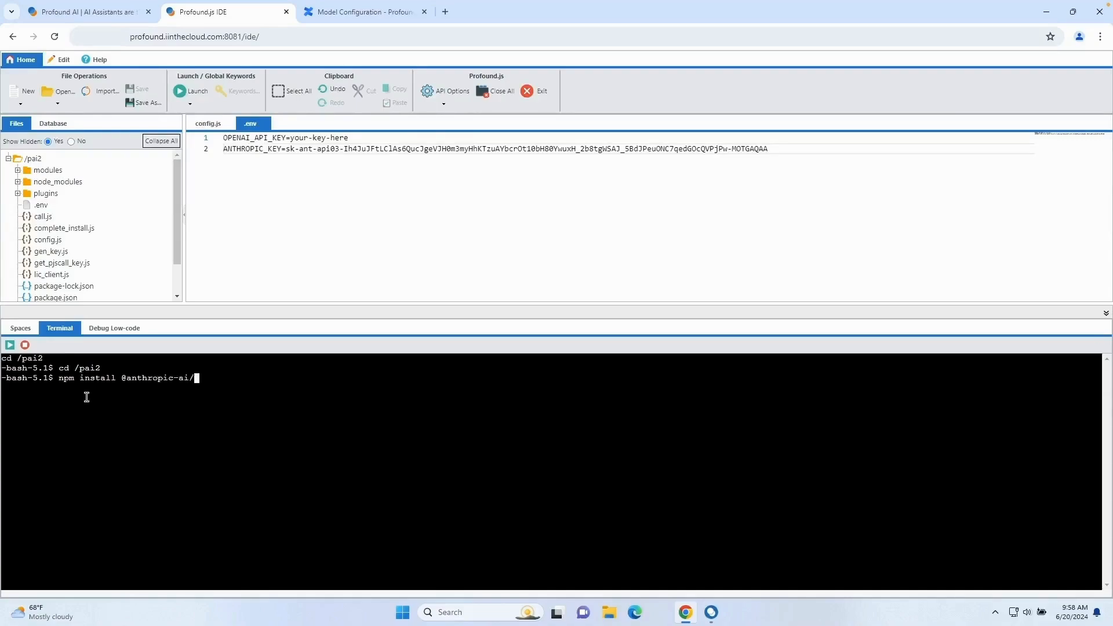
{"action": "type", "text": "sdk"}
{"action": "key", "text": "Return"}
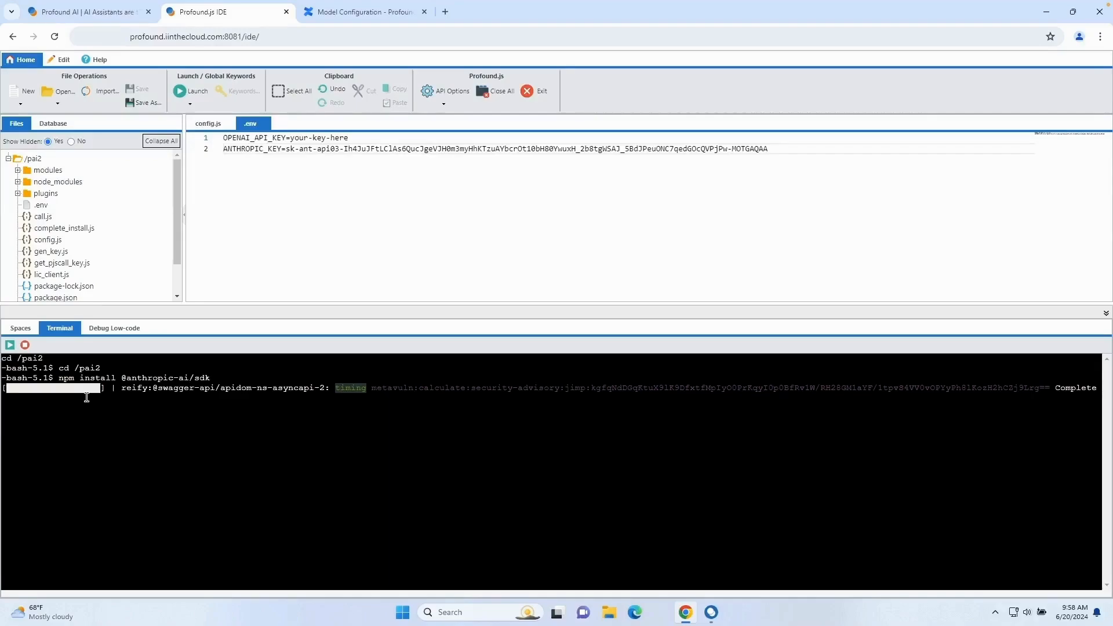
Step: Exit and stop the shell session, collapse the terminal area and return to config.js
{"action": "type", "text": "exit"}
{"action": "key", "text": "Return"}
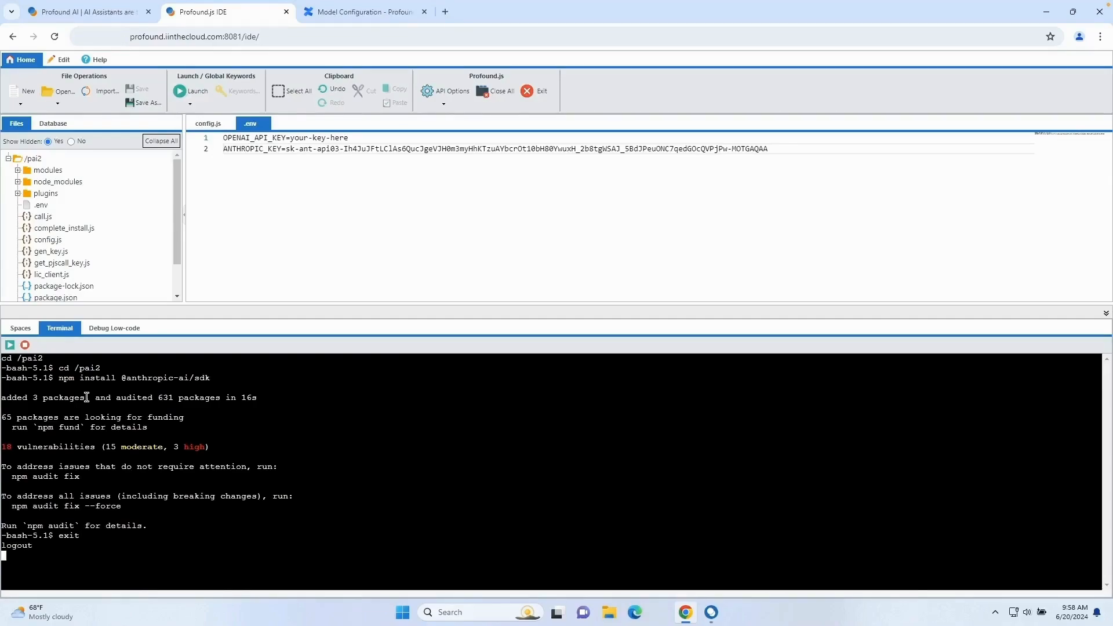
{"action": "left_click", "coordinate": [25, 345]}
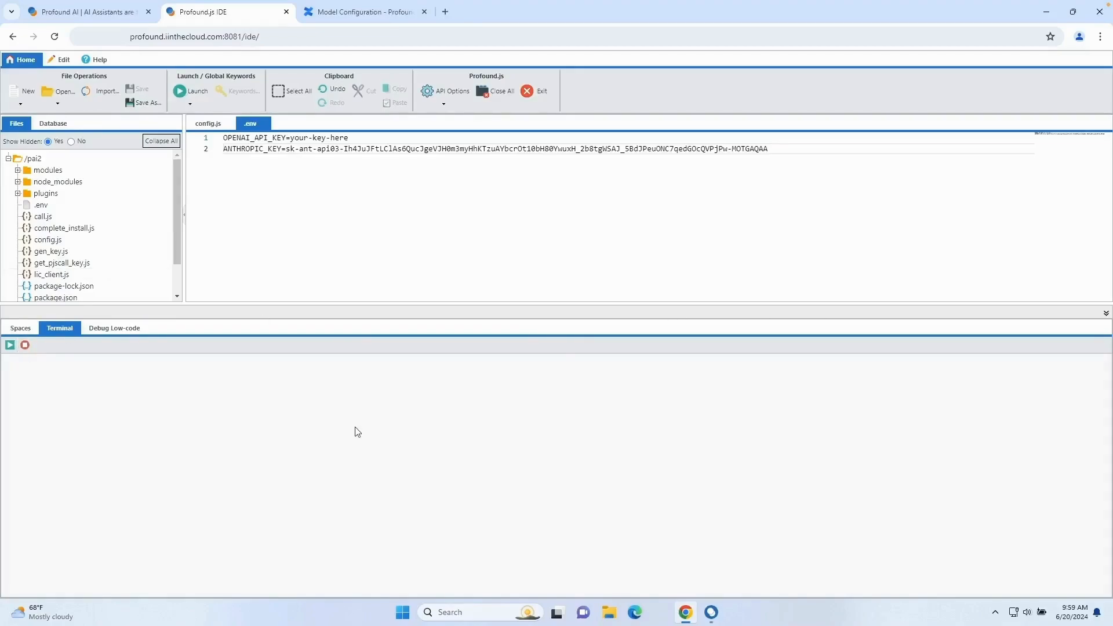
{"action": "left_click", "coordinate": [1105, 314]}
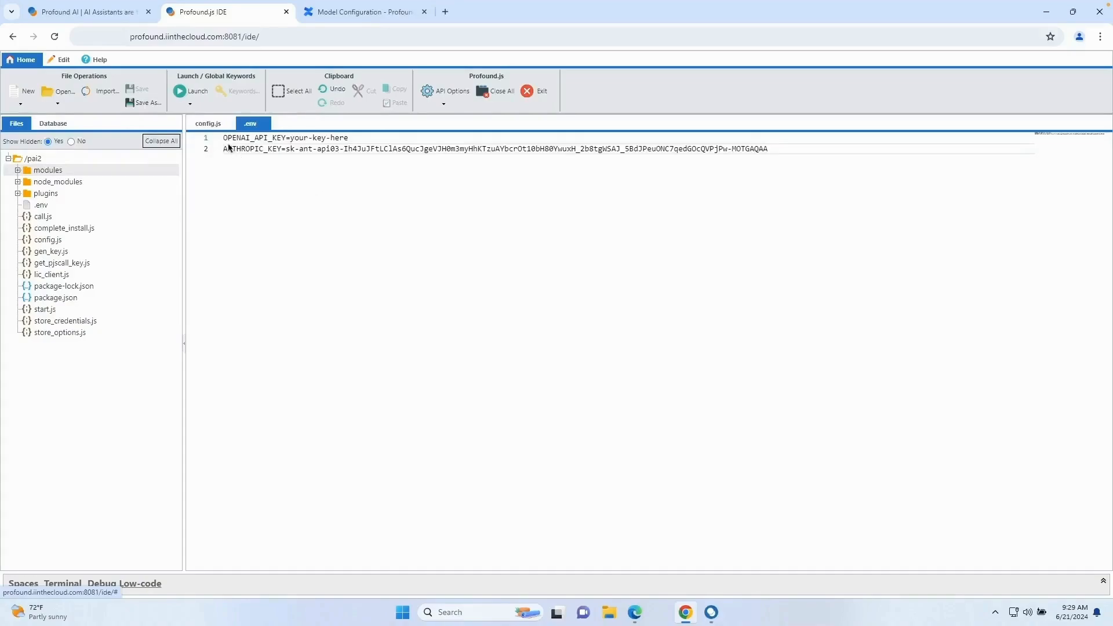
{"action": "left_click", "coordinate": [210, 125]}
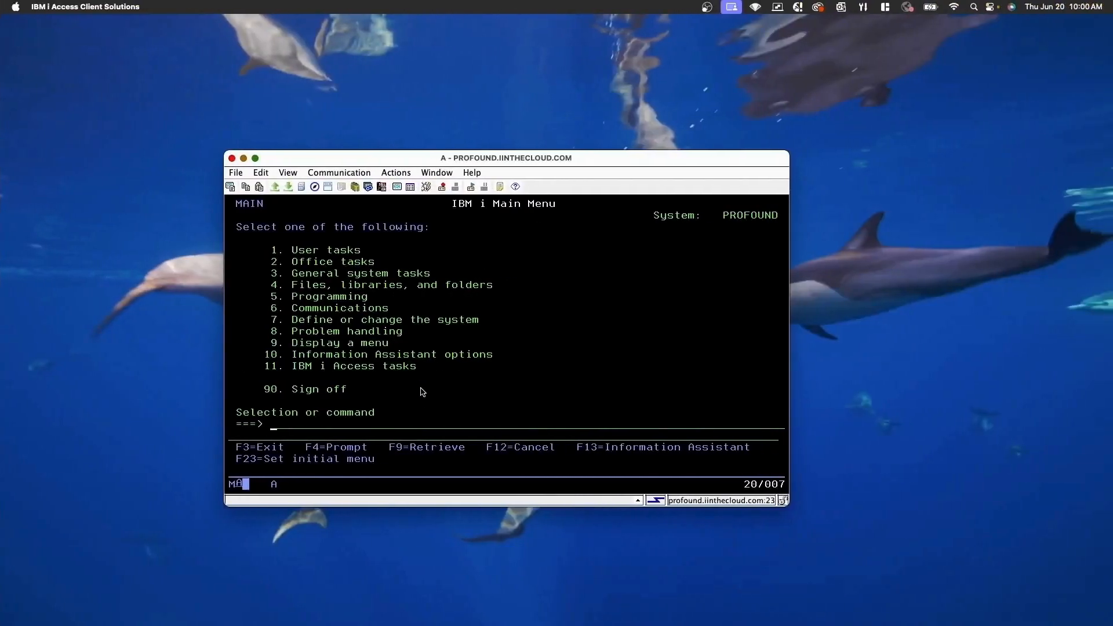
Step: Switch to the IBM i Access Client Solutions session and restart the *PJS TCP server instance PAI2 by ending it and starting it again
{"action": "key", "text": "F9"}
{"action": "key", "text": "Right"}
{"action": "key", "text": "Right"}
{"action": "key", "text": "Right"}
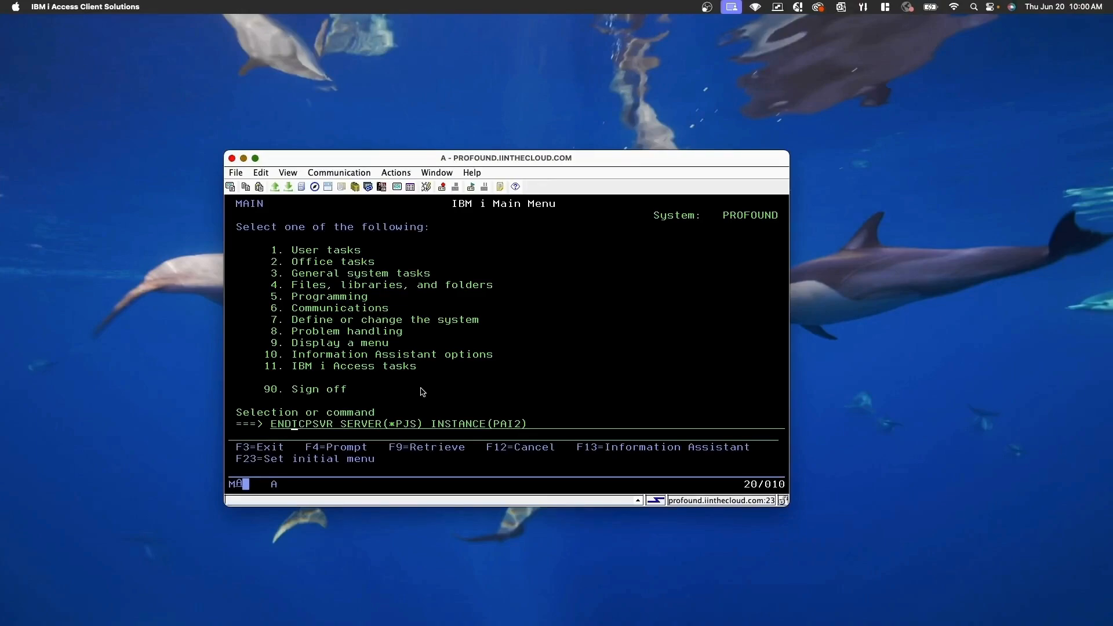
{"action": "key", "text": "Return"}
{"action": "key", "text": "F9"}
{"action": "type", "text": "STR"}
{"action": "key", "text": "Return"}
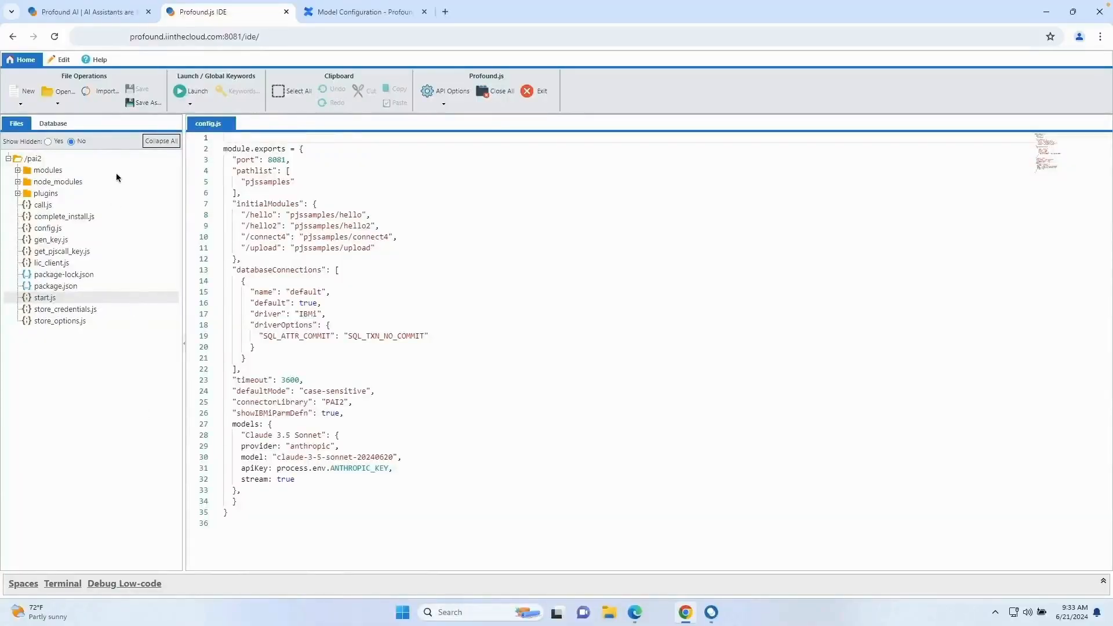
Step: Back in the Profound.js IDE, reload the page and create a new AI Agent that uses the Claude 3.5 Sonnet model
{"action": "left_click", "coordinate": [55, 36]}
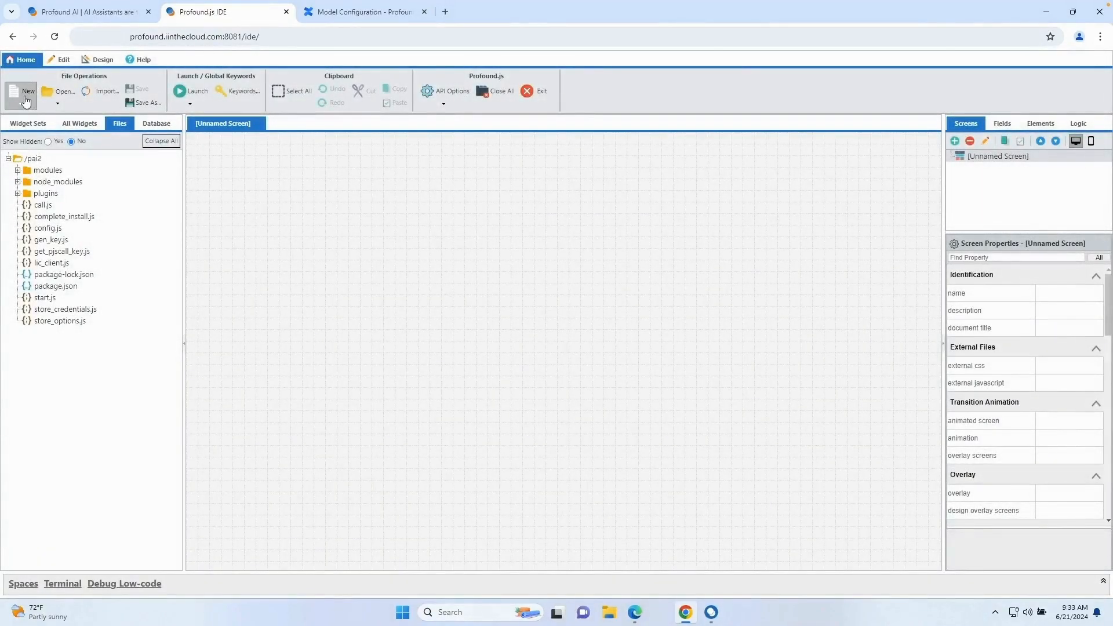
{"action": "left_click", "coordinate": [26, 102]}
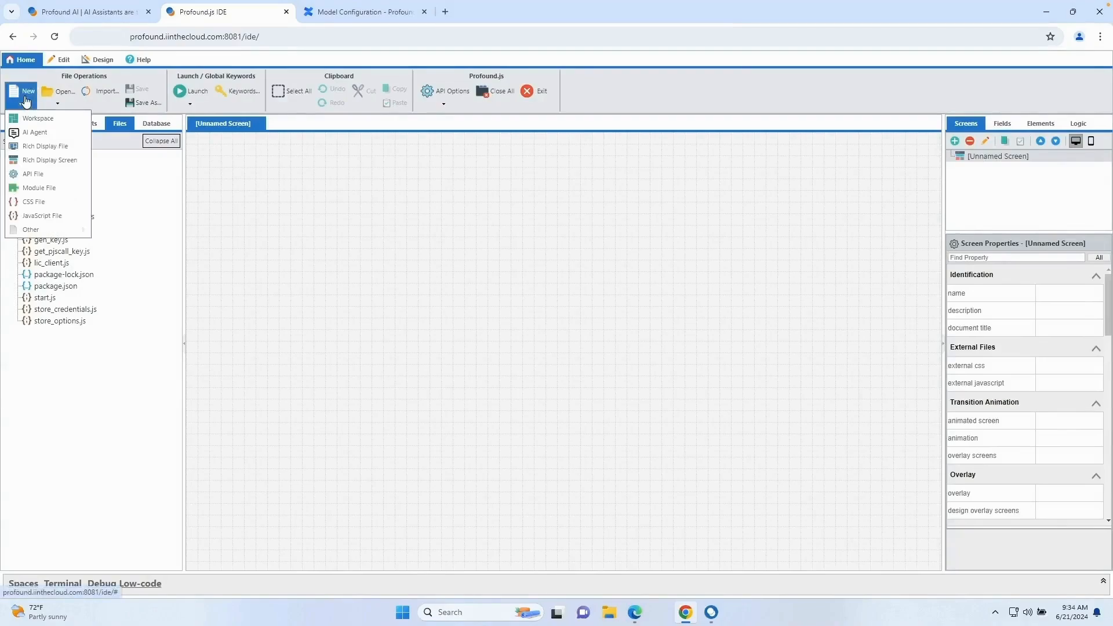
{"action": "left_click", "coordinate": [29, 132]}
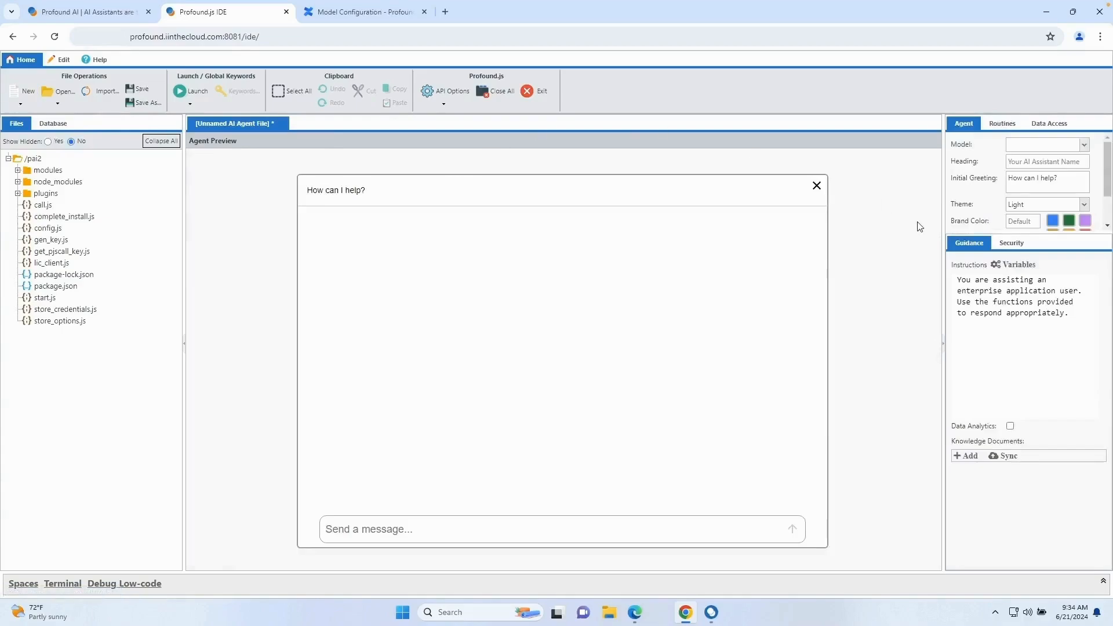
{"action": "left_click", "coordinate": [1084, 145]}
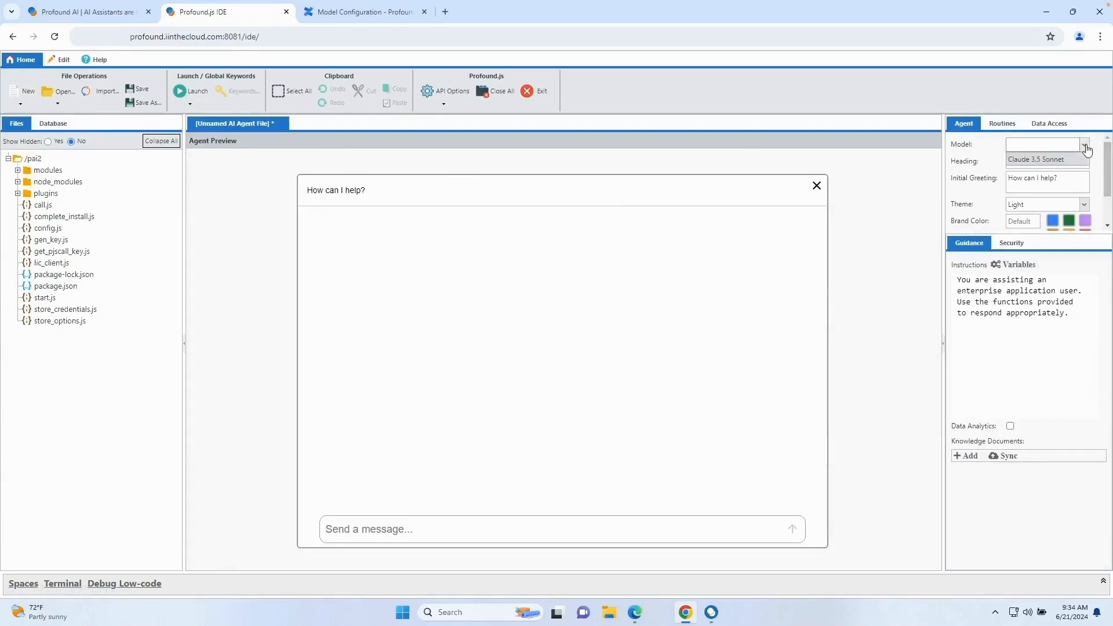
{"action": "left_click", "coordinate": [1032, 161]}
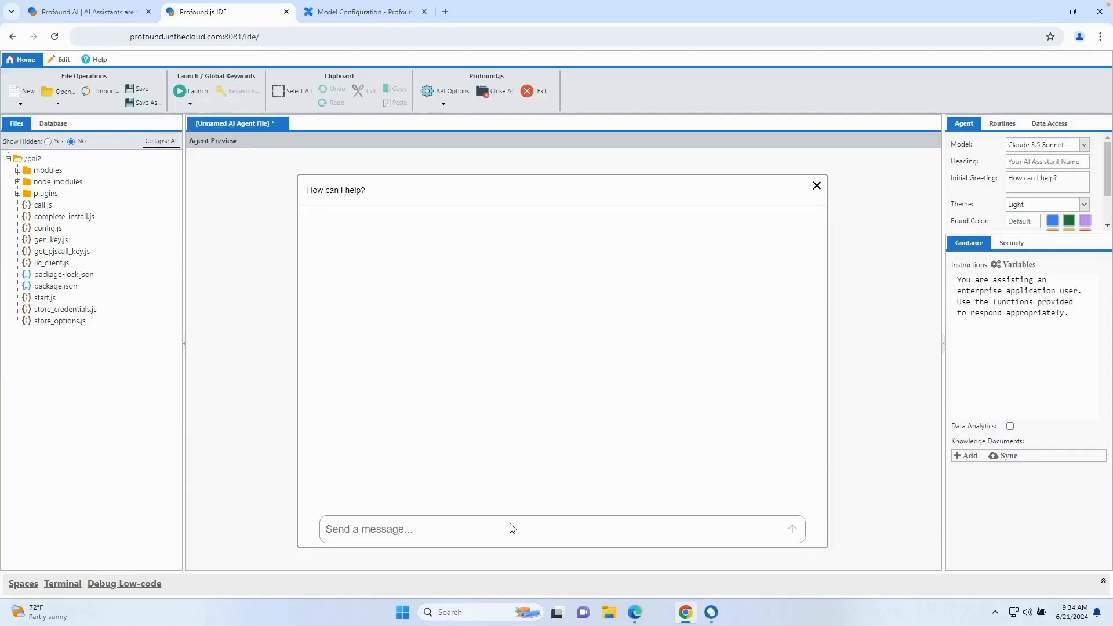
Step: Send the message "Hi Claude, how are you doing today?" in the agent preview chat
{"action": "left_click", "coordinate": [494, 526]}
{"action": "type", "text": "Hi Claude, how are you doing today"}
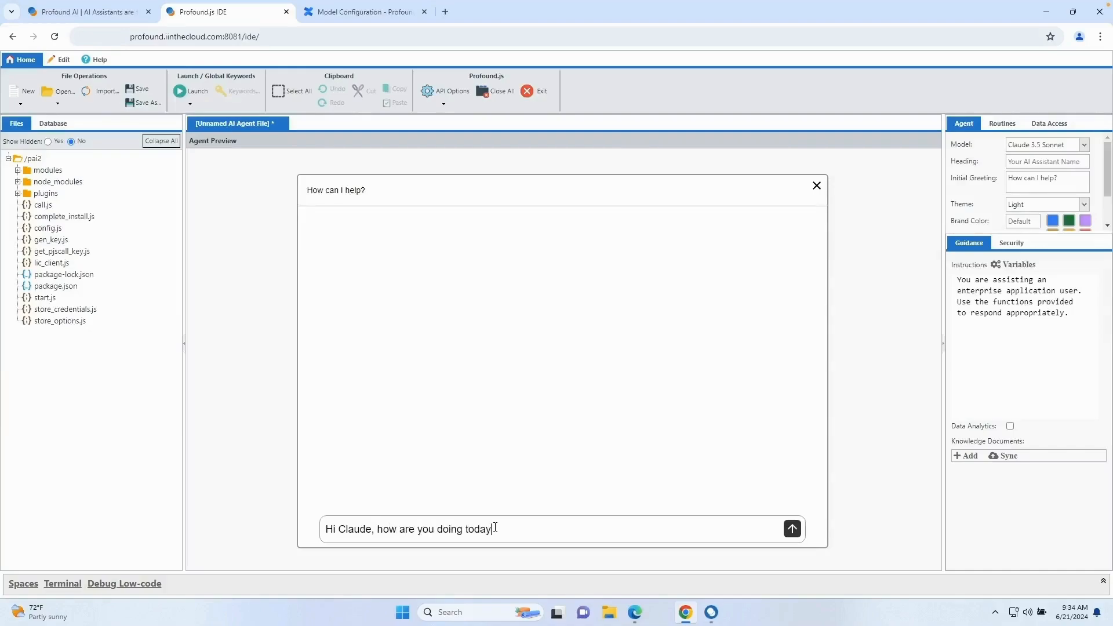
{"action": "type", "text": "?"}
{"action": "key", "text": "Return"}
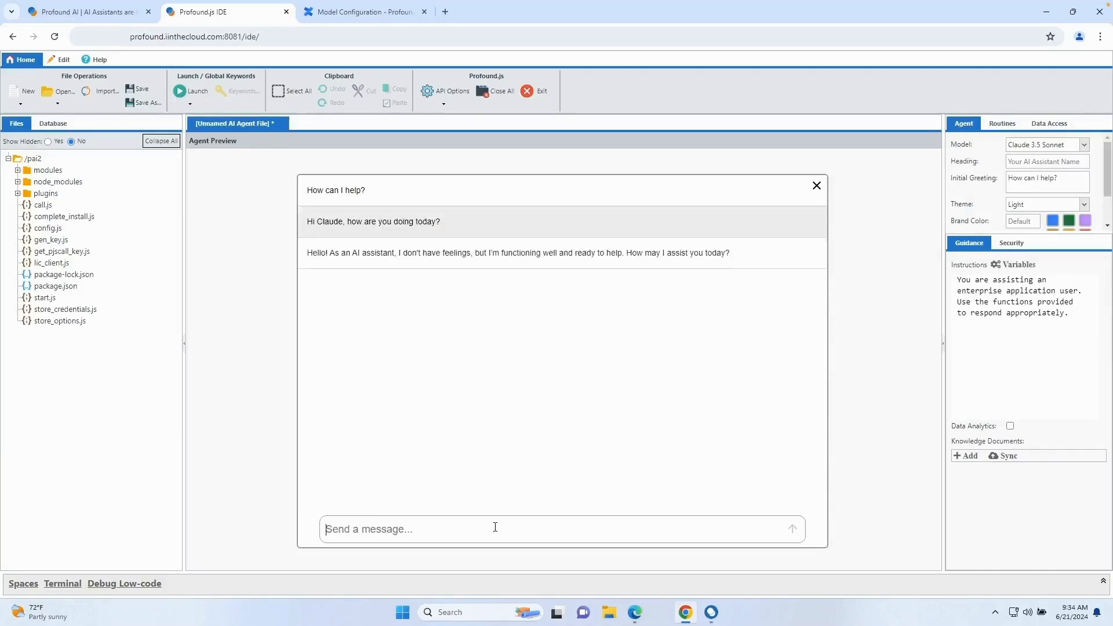